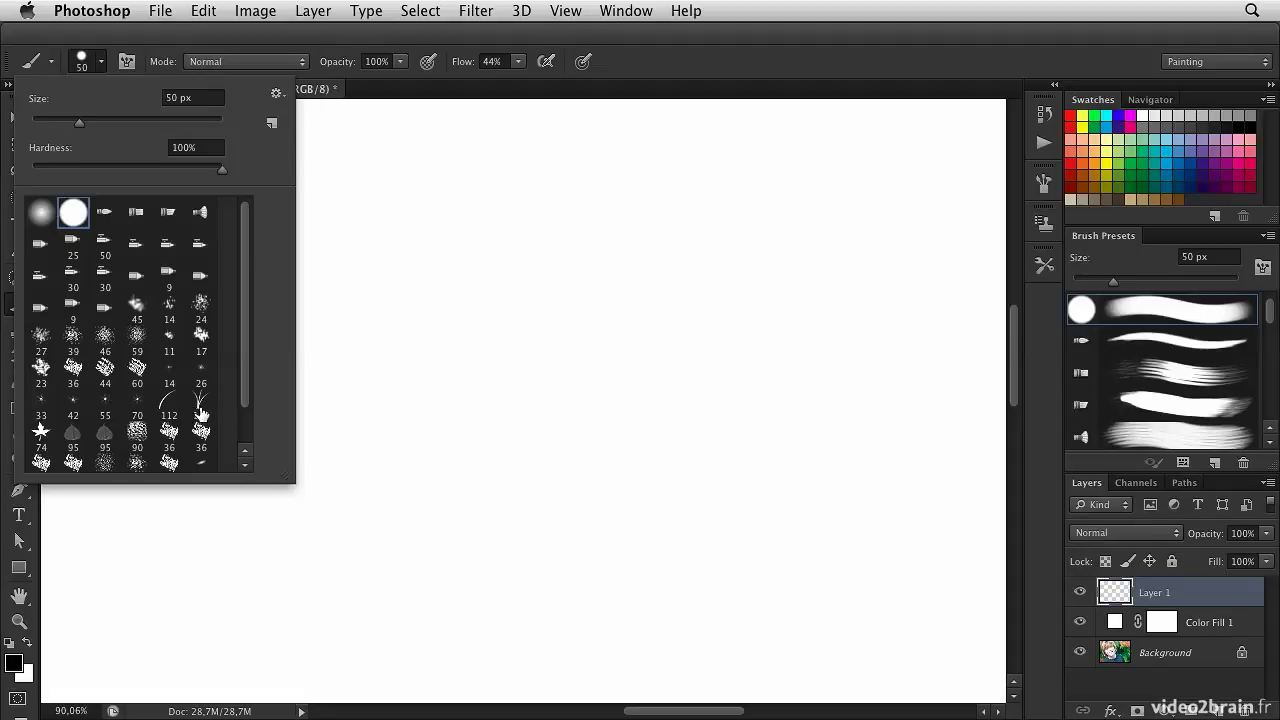
# - Browse the brush presets and choose the 25 px erodible brush in the second row
pyautogui.click(105, 214)
pyautogui.click(137, 216)
pyautogui.click(168, 213)
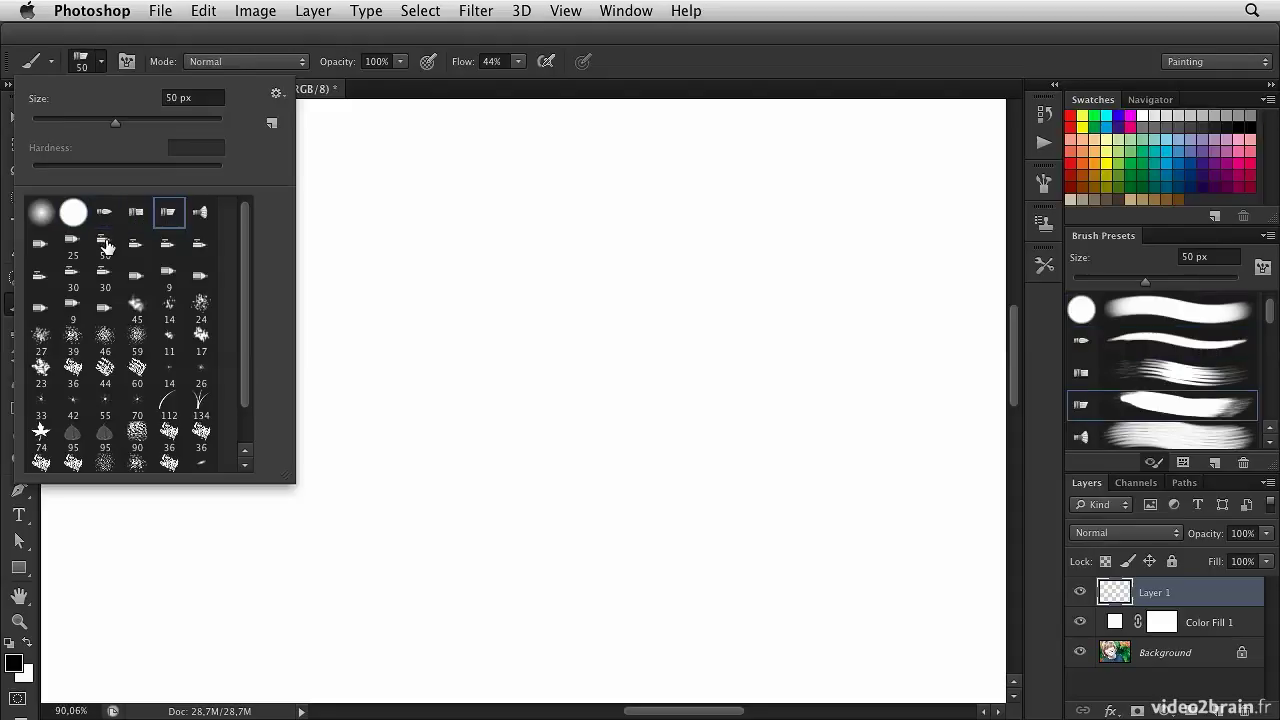
pyautogui.click(70, 245)
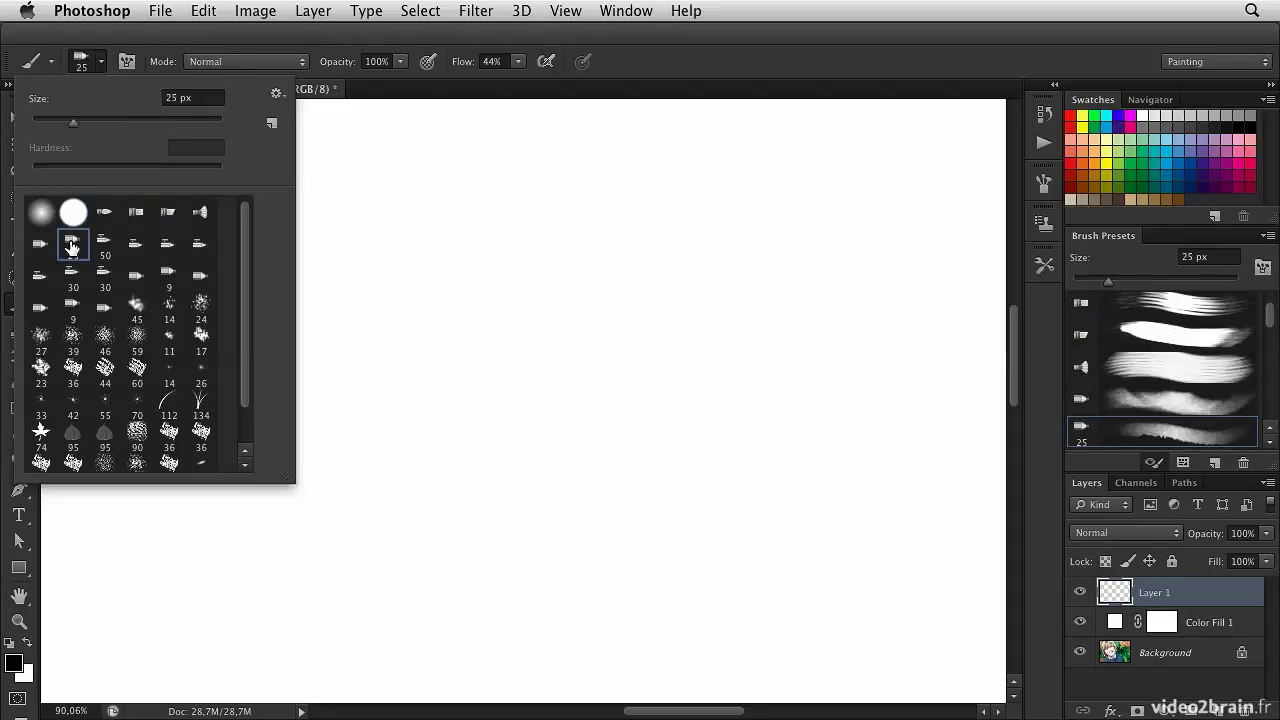
pyautogui.click(82, 67)
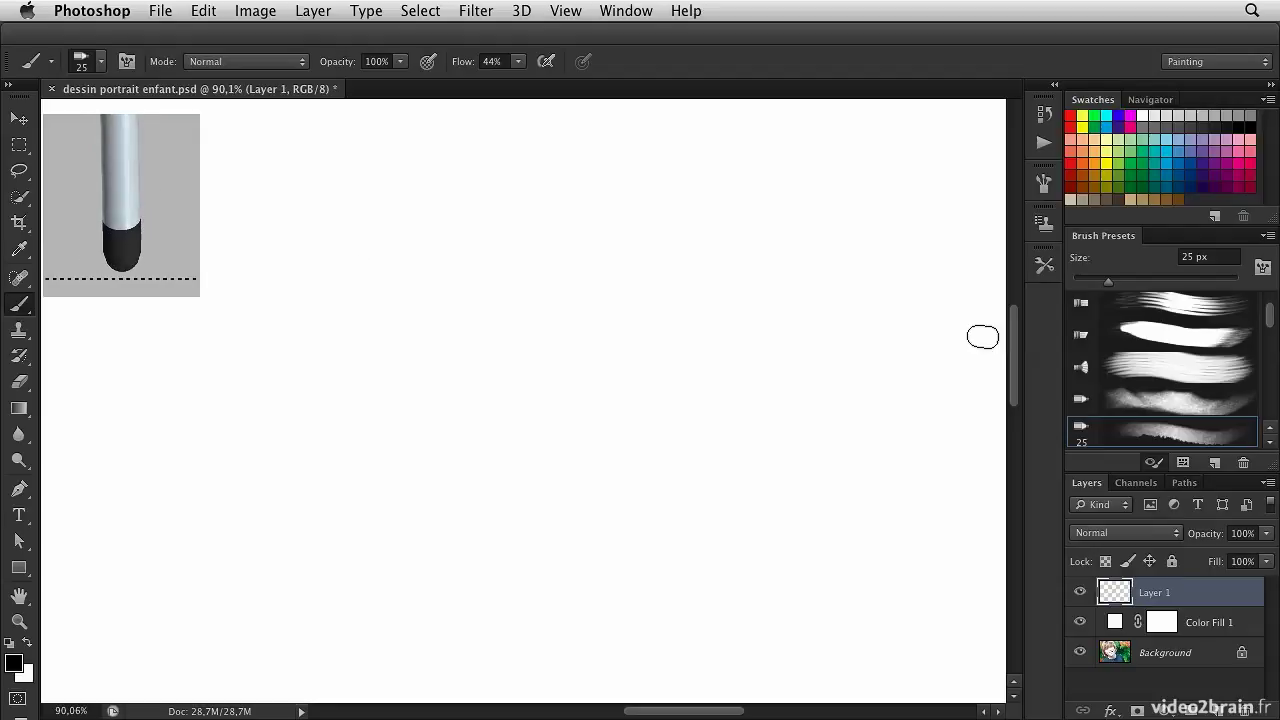
# - In the brush settings, try the Erodible Point, Flat, Round and Square tip shapes and view the square tip's preview from another angle
pyautogui.click(1046, 190)
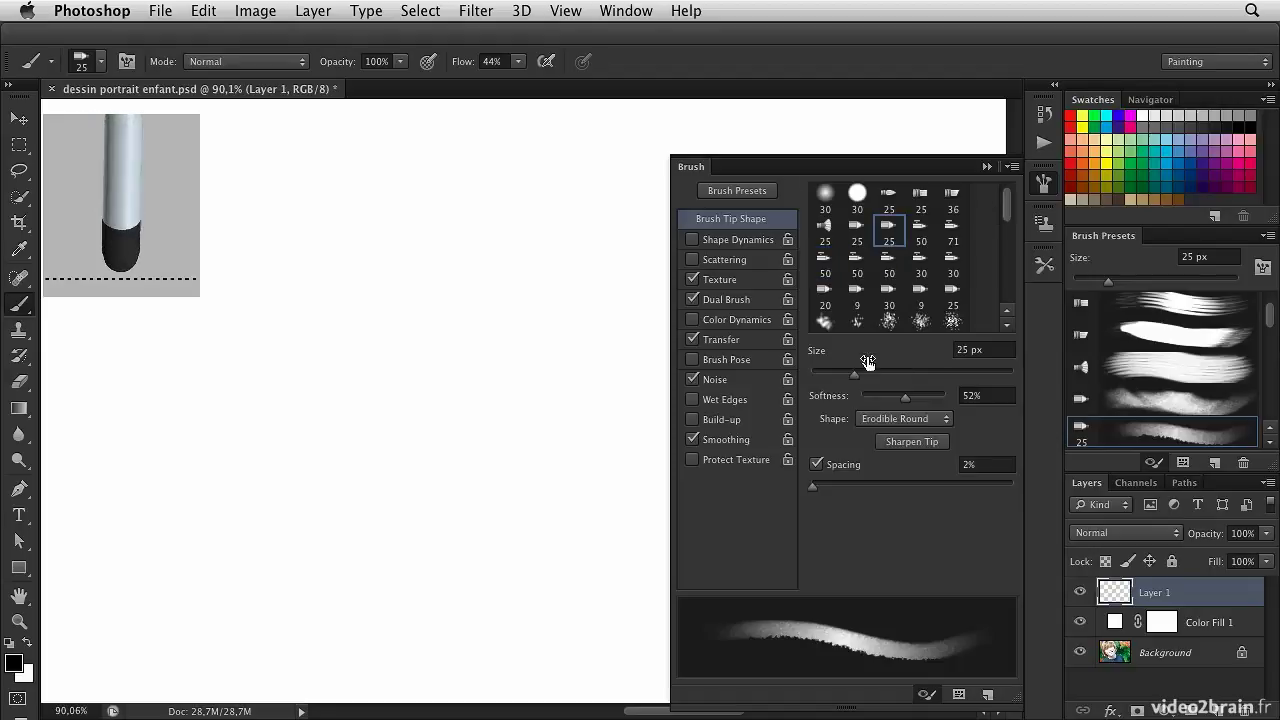
pyautogui.click(901, 420)
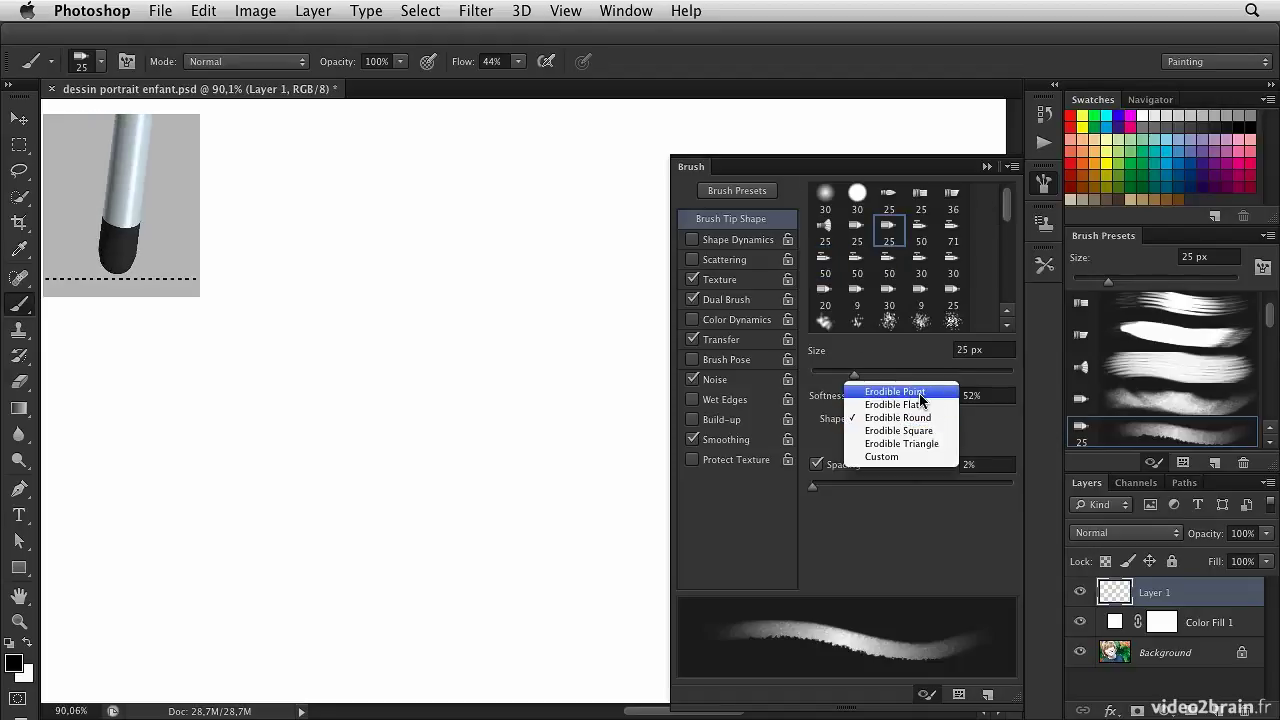
pyautogui.click(920, 393)
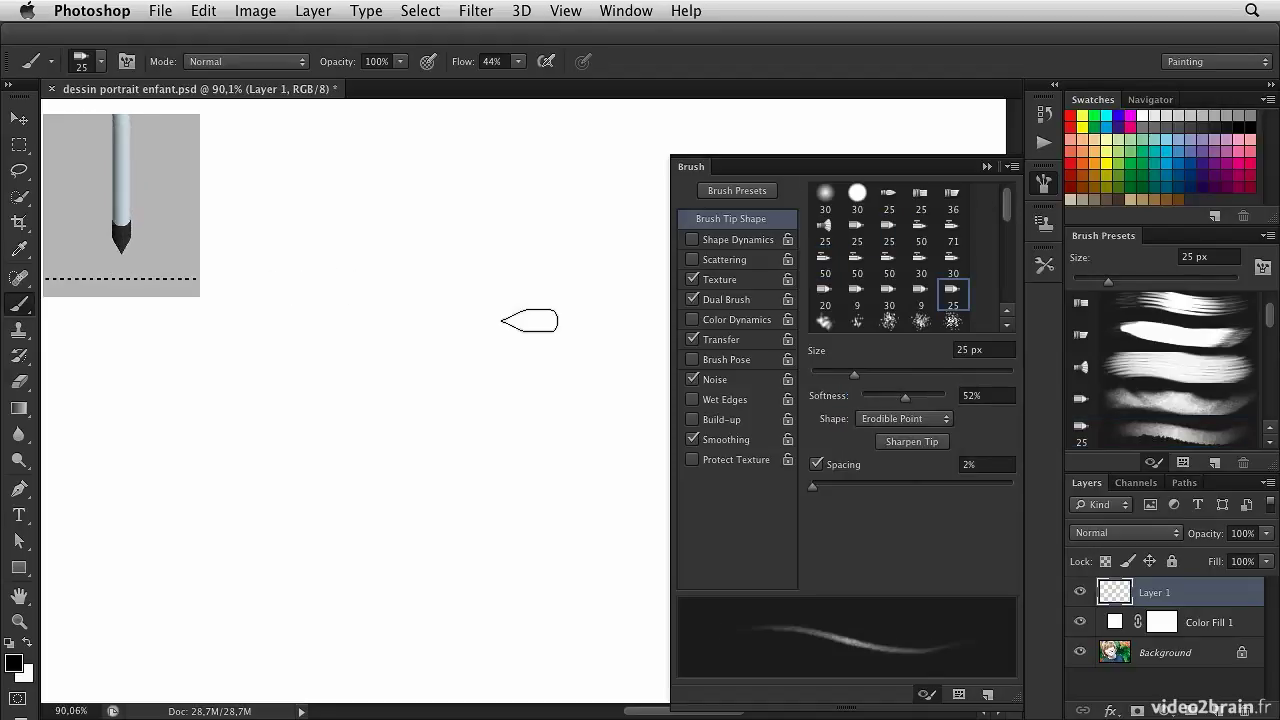
pyautogui.click(924, 420)
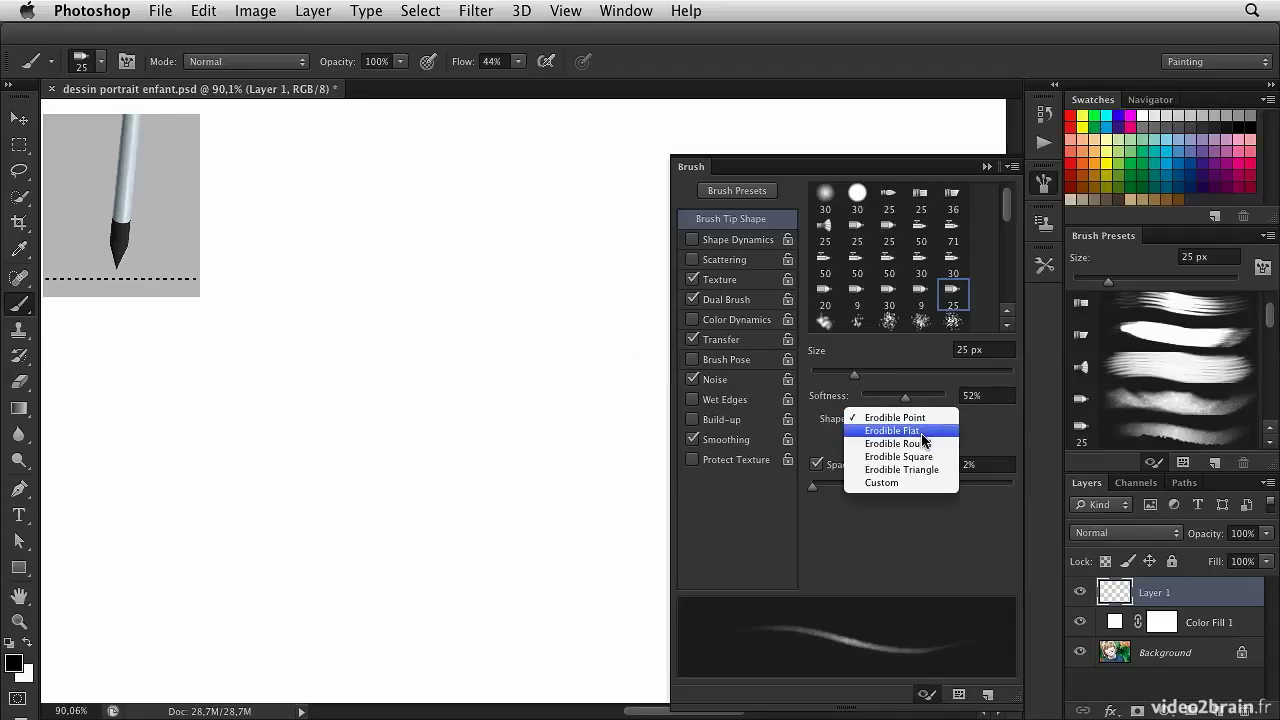
pyautogui.click(922, 431)
pyautogui.click(919, 421)
pyautogui.click(920, 431)
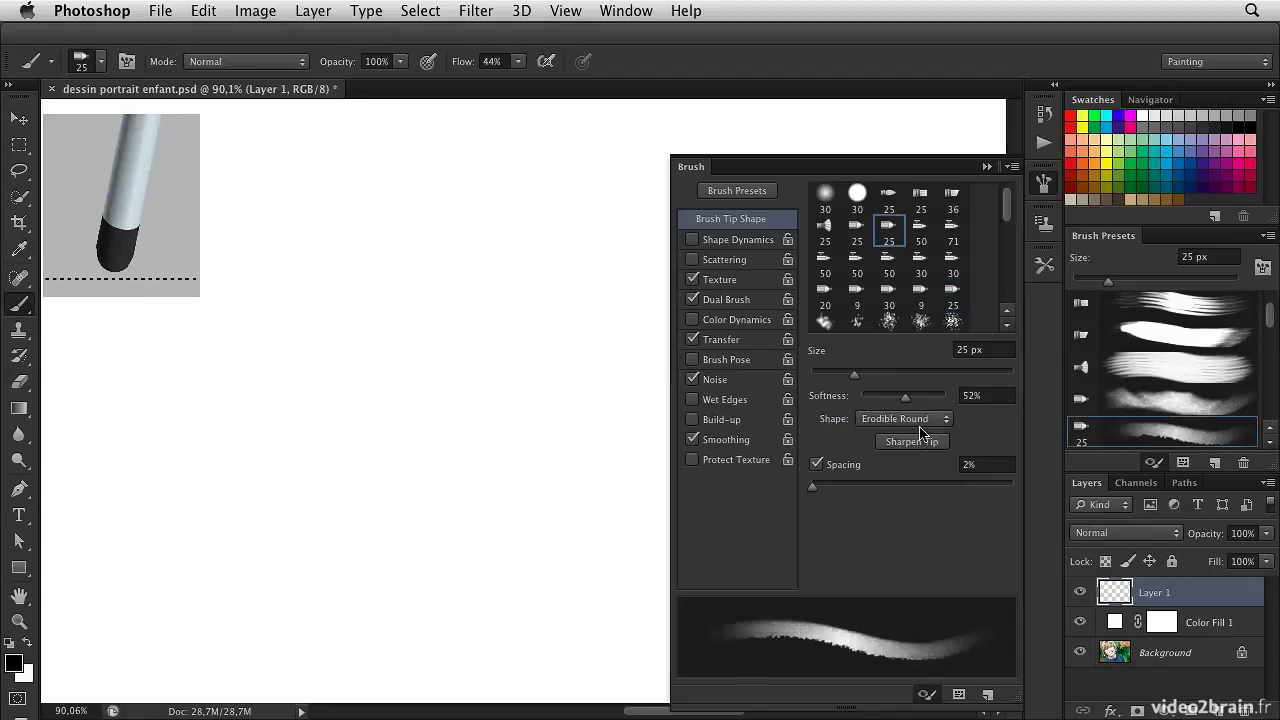
pyautogui.click(920, 428)
pyautogui.click(920, 431)
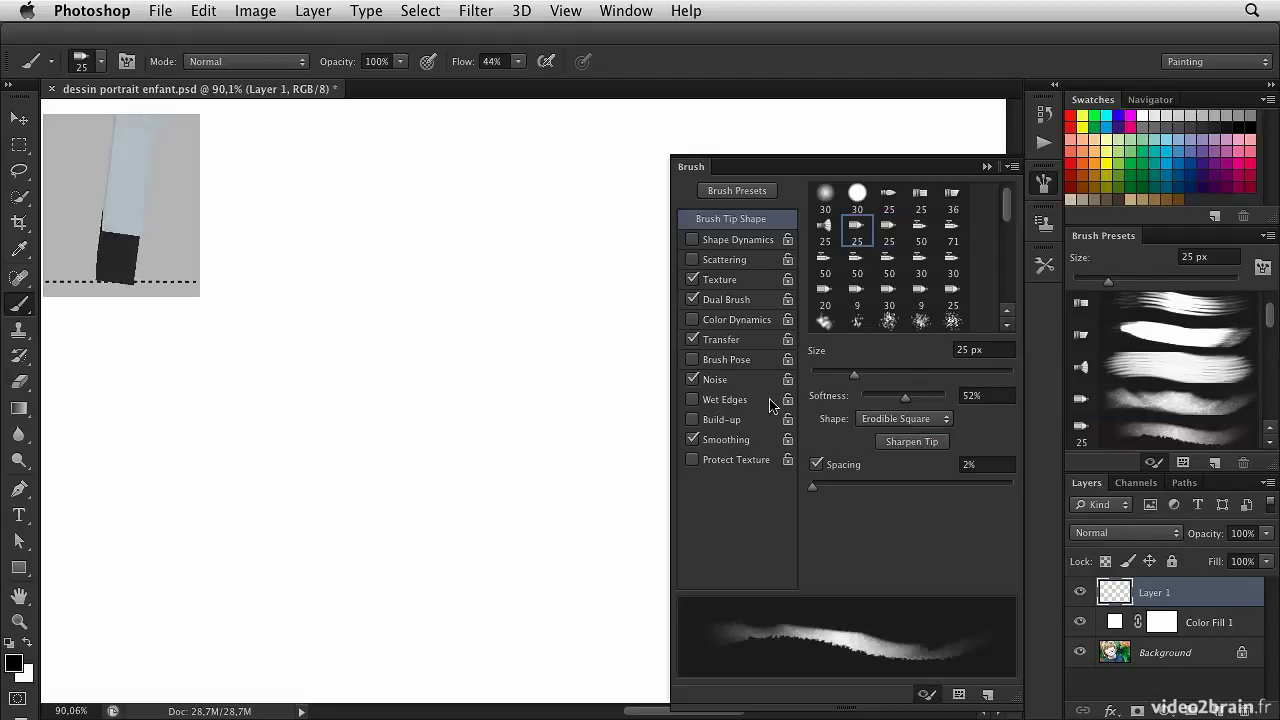
pyautogui.click(139, 223)
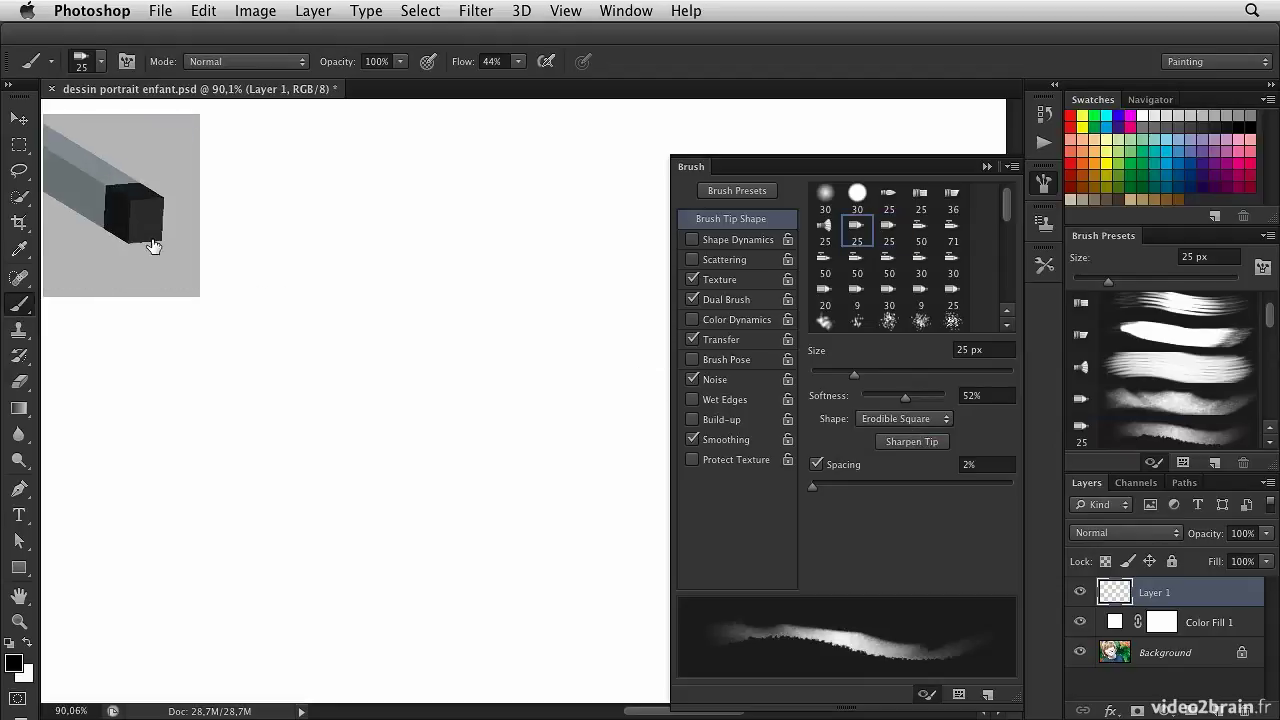
pyautogui.click(134, 219)
# - Change the brush tip shape to Erodible Triangle and inspect its preview from different angles
pyautogui.click(881, 428)
pyautogui.click(885, 436)
pyautogui.click(153, 245)
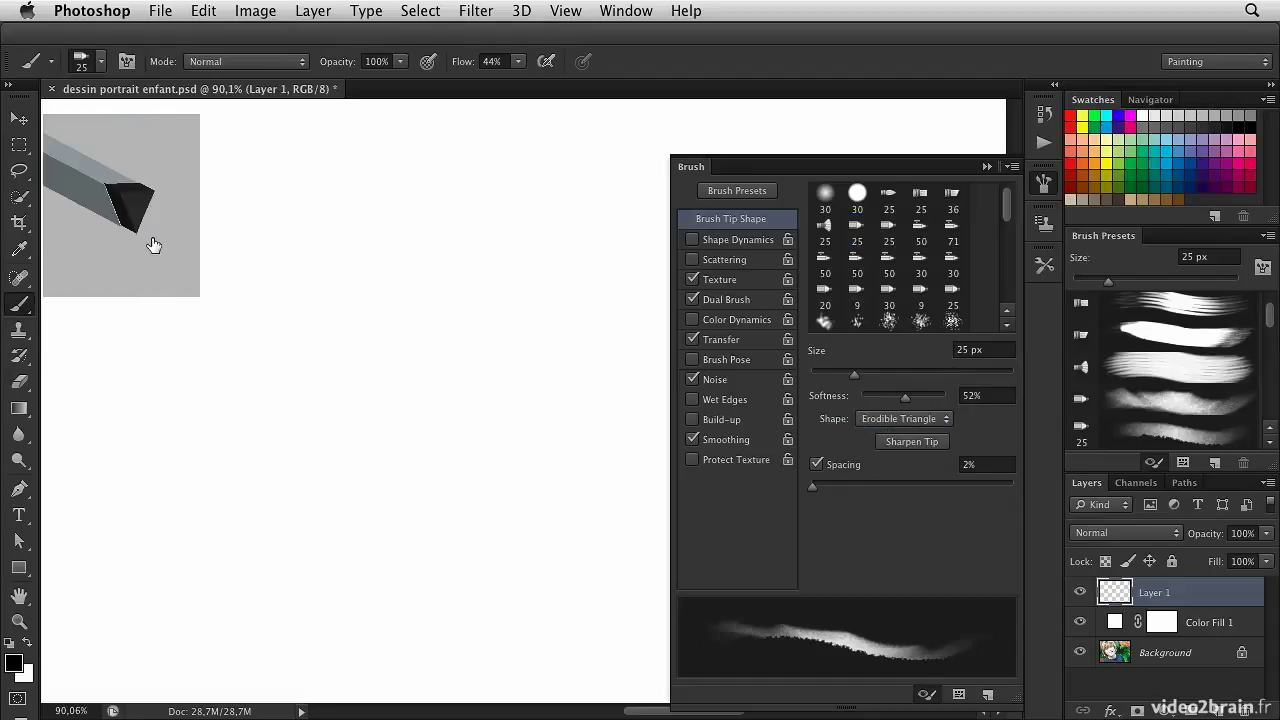
pyautogui.click(155, 245)
pyautogui.click(903, 418)
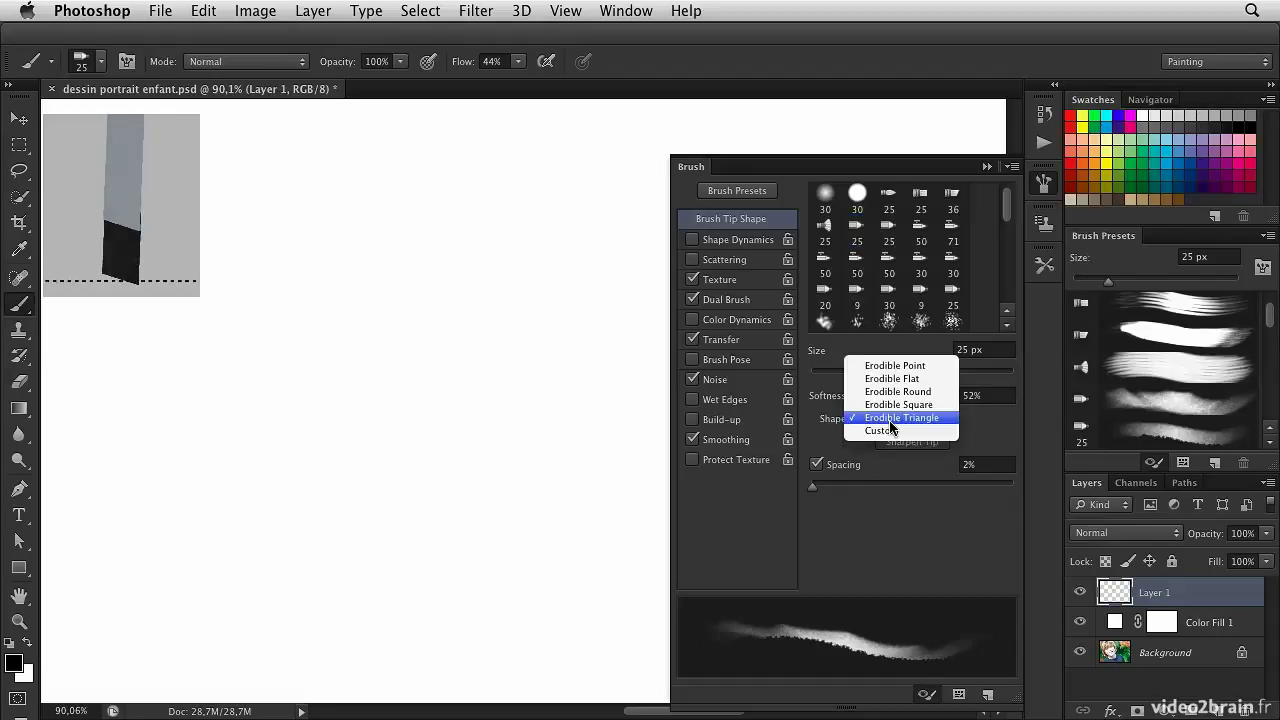
pyautogui.click(891, 471)
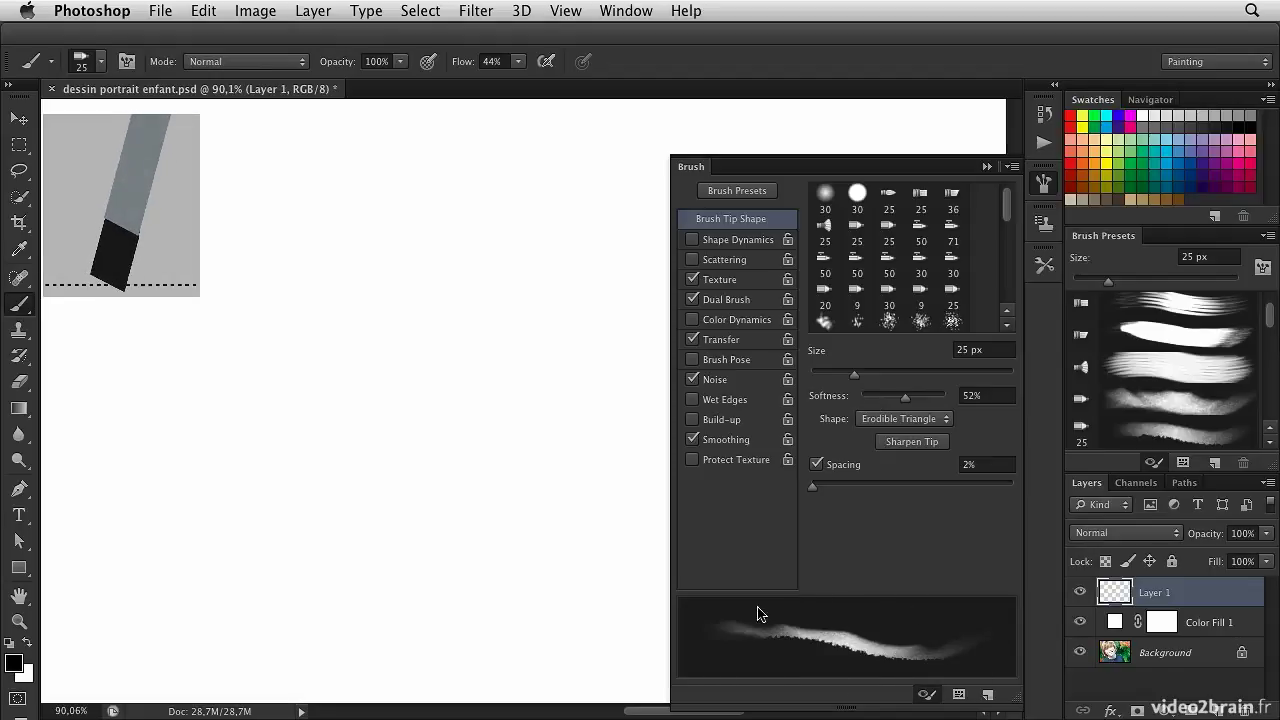
# - Select the hard round 30 px tip and scribble a zigzag test stroke on the blank canvas
pyautogui.click(856, 195)
pyautogui.moveTo(203, 174)
pyautogui.mouseDown()
pyautogui.moveTo(158, 321)
pyautogui.moveTo(272, 279)
pyautogui.moveTo(276, 370)
pyautogui.moveTo(360, 350)
pyautogui.mouseUp()
pyautogui.moveTo(304, 402); pyautogui.dragTo(320, 495)
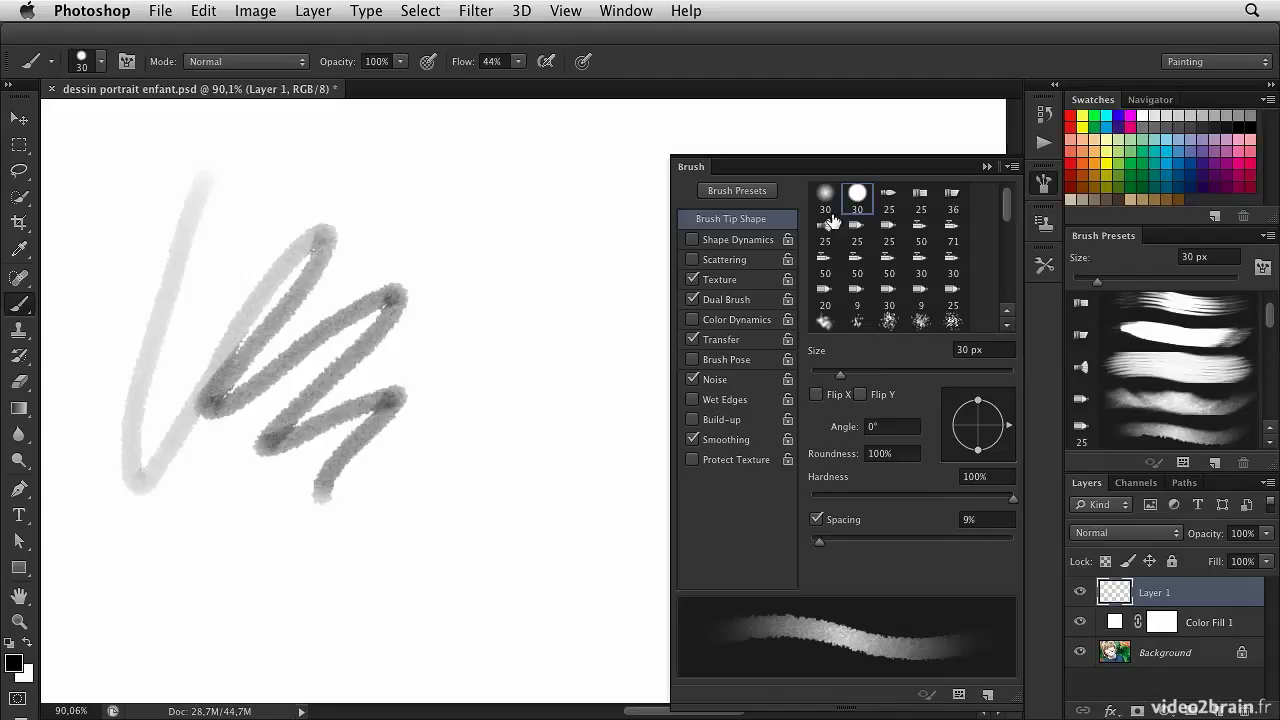
# - Select the 9 px Erodible Point tip and draw thin and shaded vertical test strokes beside the zigzag scribble
pyautogui.click(857, 292)
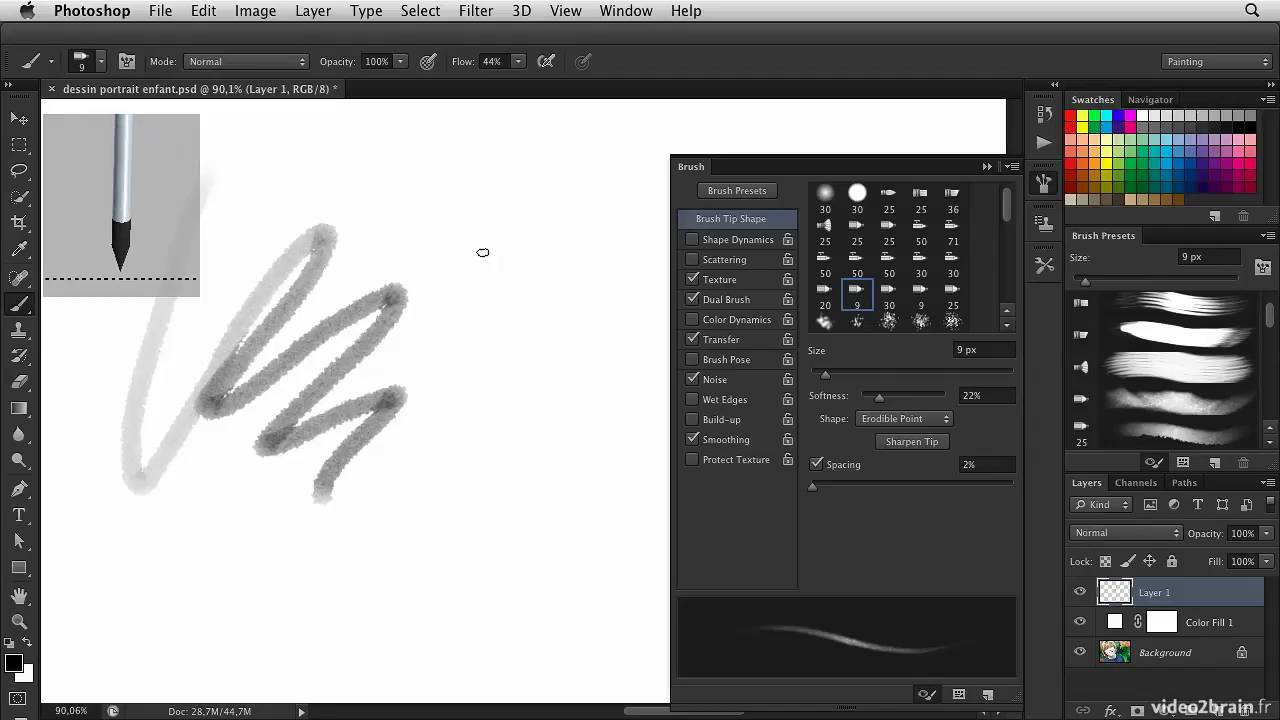
pyautogui.moveTo(485, 232)
pyautogui.mouseDown()
pyautogui.moveTo(495, 578)
pyautogui.moveTo(480, 194)
pyautogui.mouseUp()
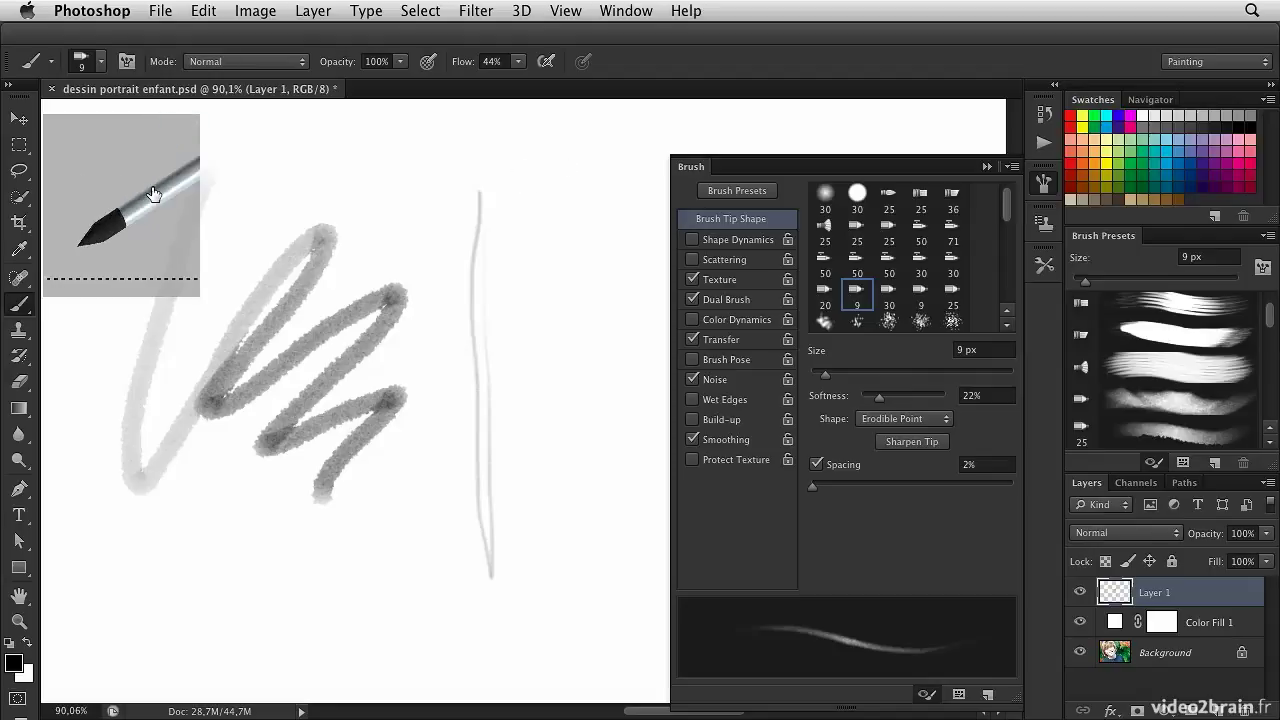
pyautogui.moveTo(523, 274)
pyautogui.mouseDown()
pyautogui.moveTo(509, 331)
pyautogui.moveTo(525, 208)
pyautogui.moveTo(515, 372)
pyautogui.moveTo(519, 322)
pyautogui.moveTo(538, 307)
pyautogui.moveTo(546, 427)
pyautogui.moveTo(557, 307)
pyautogui.moveTo(538, 430)
pyautogui.moveTo(544, 338)
pyautogui.moveTo(547, 492)
pyautogui.moveTo(568, 365)
pyautogui.moveTo(553, 401)
pyautogui.moveTo(551, 517)
pyautogui.moveTo(566, 414)
pyautogui.mouseUp()
pyautogui.moveTo(583, 257)
pyautogui.mouseDown()
pyautogui.moveTo(598, 444)
pyautogui.moveTo(578, 371)
pyautogui.moveTo(588, 387)
pyautogui.moveTo(576, 552)
pyautogui.mouseUp()
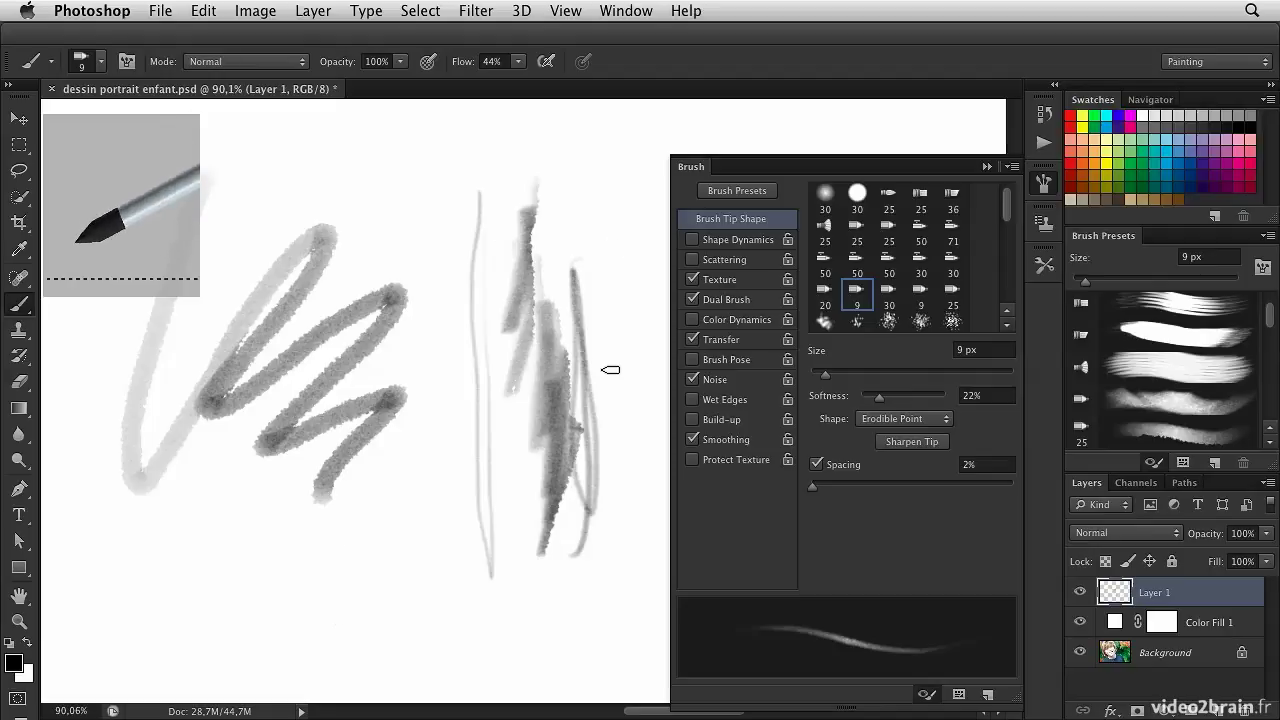
# - Choose the dense spatter 50 px airbrush preset and spray small test dabs over and below the zigzag scribble
pyautogui.click(886, 262)
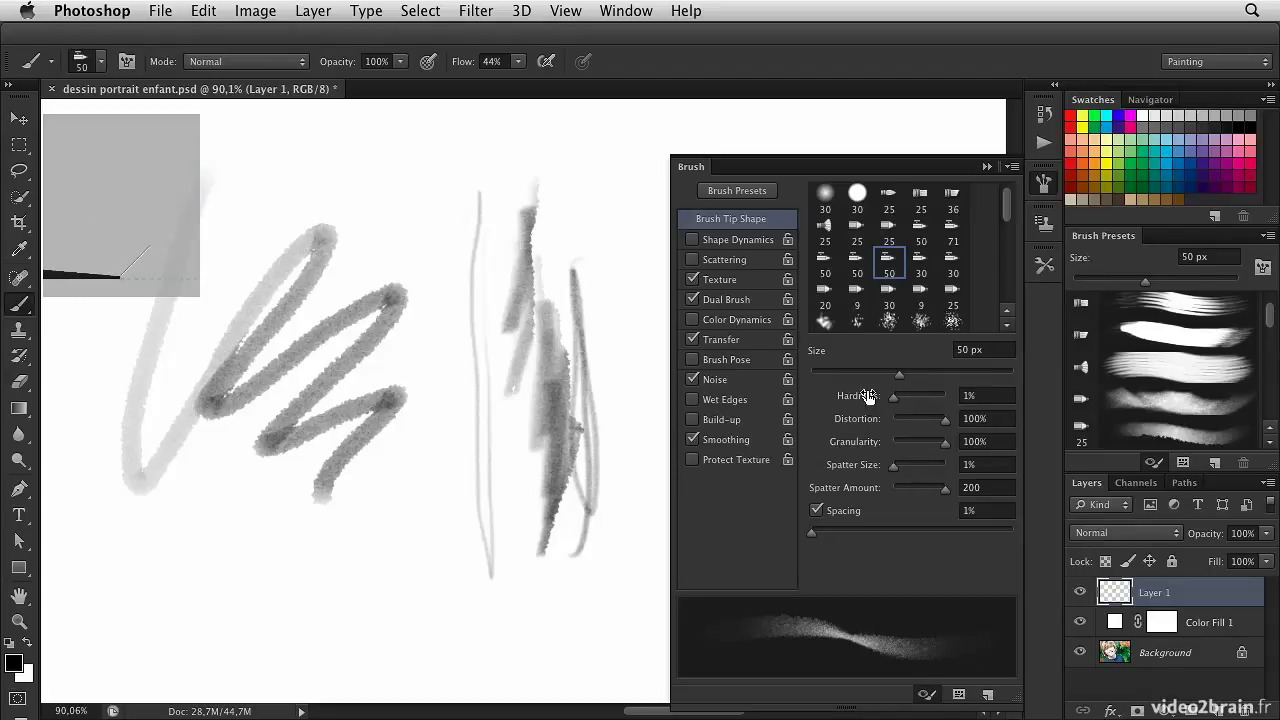
pyautogui.scroll(-3, 1270, 333)
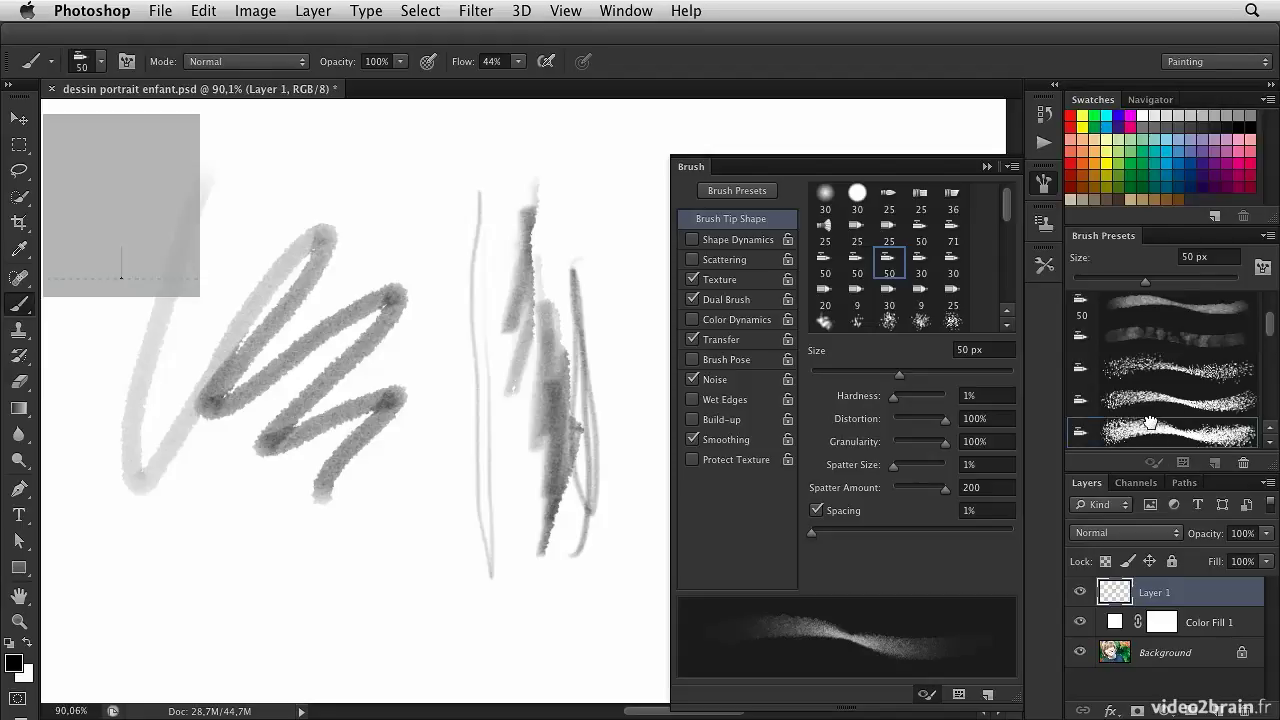
pyautogui.click(1152, 432)
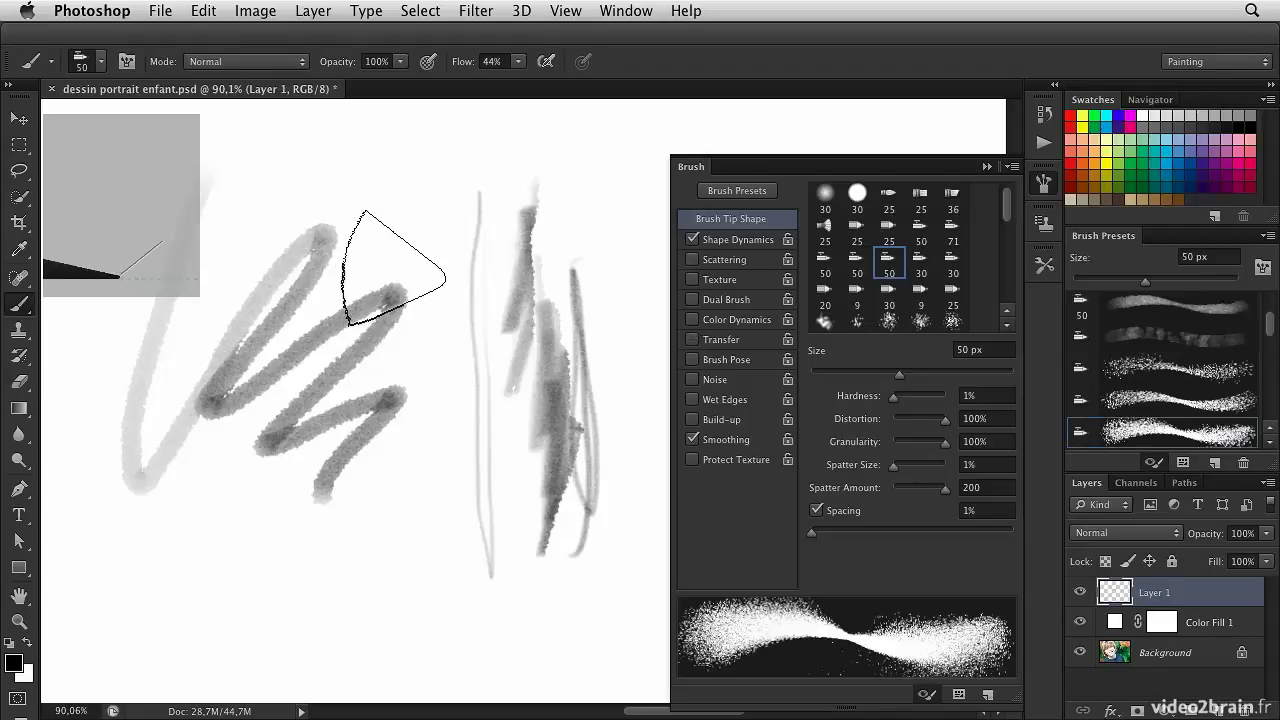
pyautogui.click(146, 211)
pyautogui.moveTo(205, 396)
pyautogui.mouseDown()
pyautogui.moveTo(192, 400)
pyautogui.moveTo(225, 432)
pyautogui.mouseUp()
pyautogui.click(245, 494)
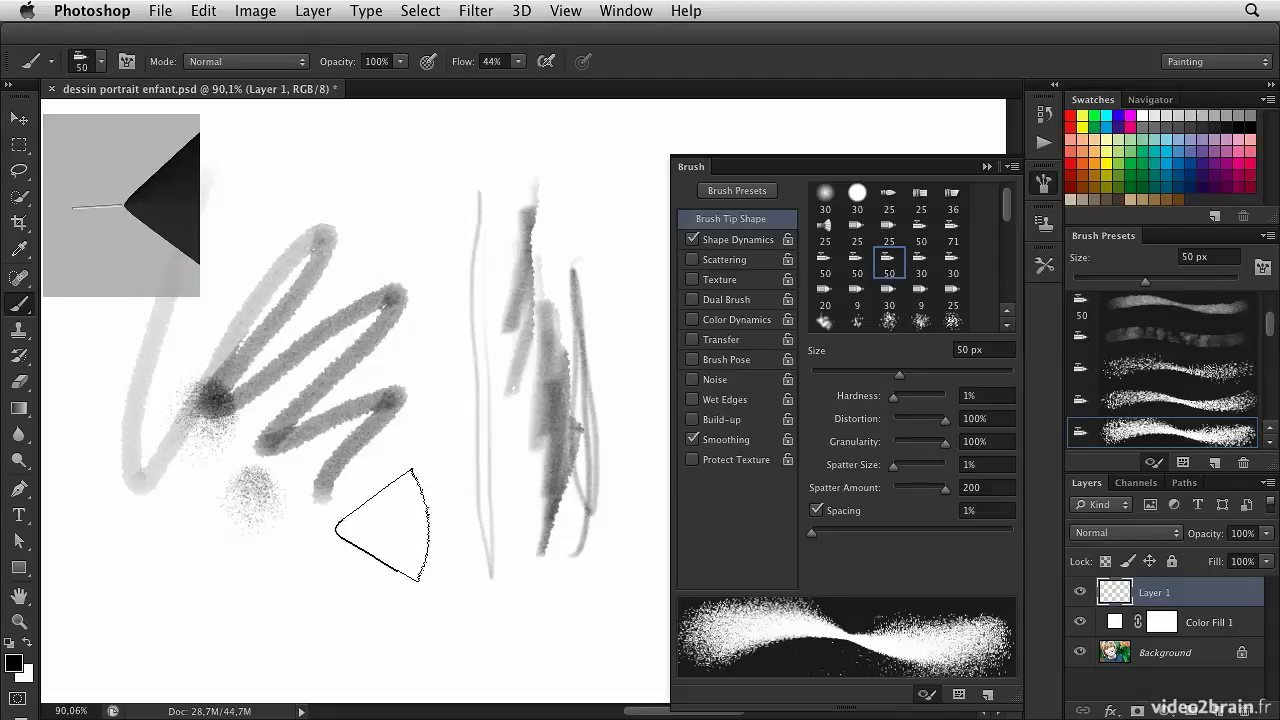
pyautogui.click(130, 224)
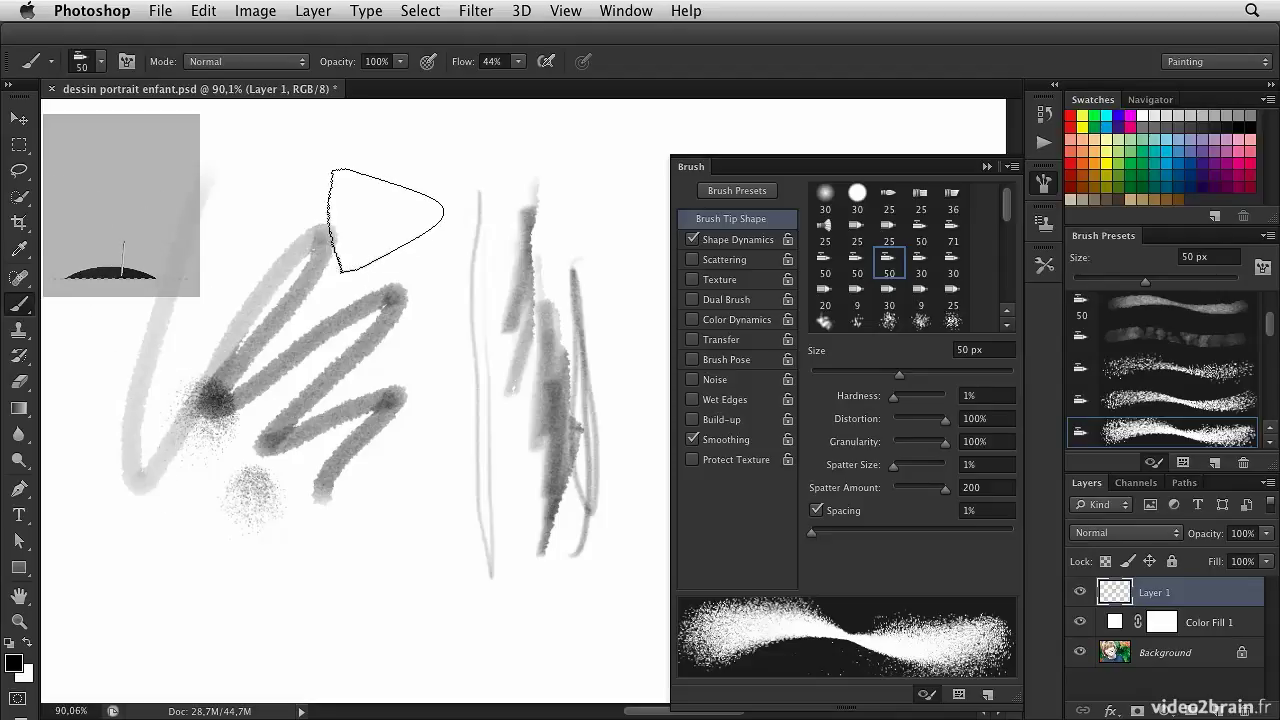
# - Spray long spattered airbrush strokes between and over the earlier test strokes
pyautogui.moveTo(388, 210)
pyautogui.mouseDown()
pyautogui.moveTo(400, 270)
pyautogui.moveTo(386, 406)
pyautogui.moveTo(432, 545)
pyautogui.mouseUp()
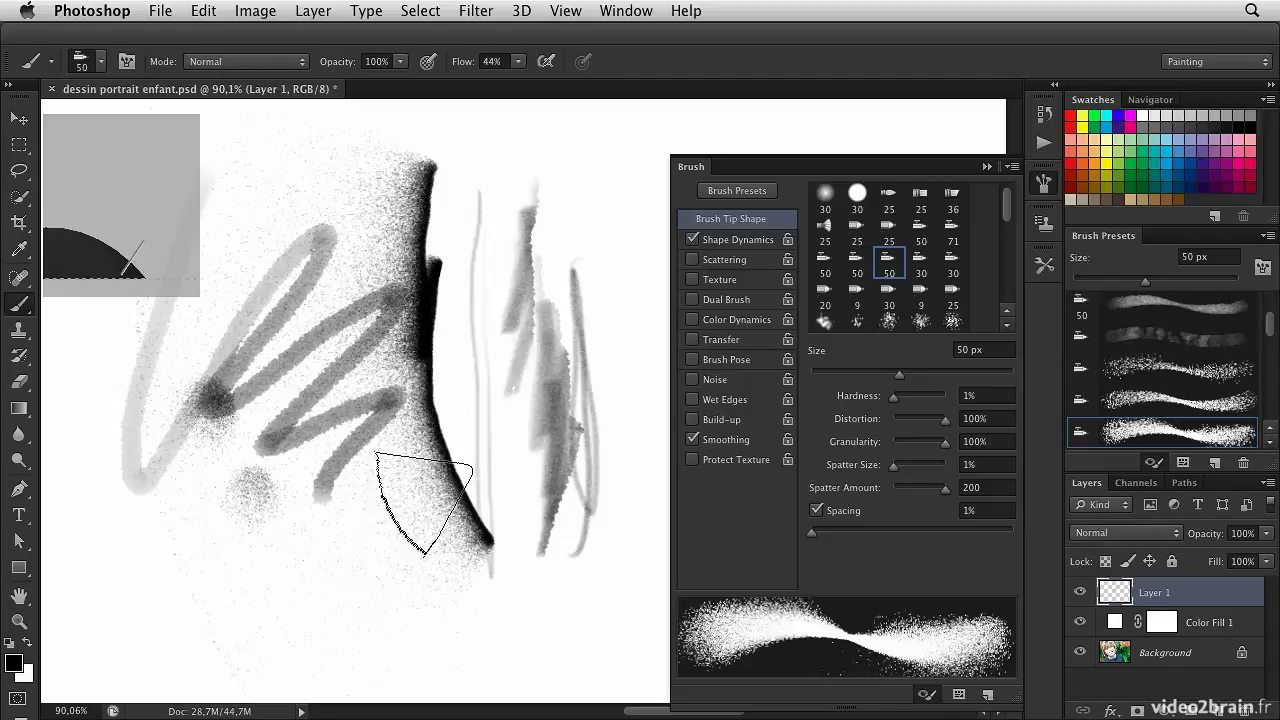
pyautogui.moveTo(440, 505)
pyautogui.mouseDown()
pyautogui.moveTo(528, 535)
pyautogui.moveTo(561, 554)
pyautogui.moveTo(605, 512)
pyautogui.mouseUp()
pyautogui.moveTo(564, 231)
pyautogui.mouseDown()
pyautogui.moveTo(549, 312)
pyautogui.moveTo(584, 455)
pyautogui.moveTo(595, 512)
pyautogui.mouseUp()
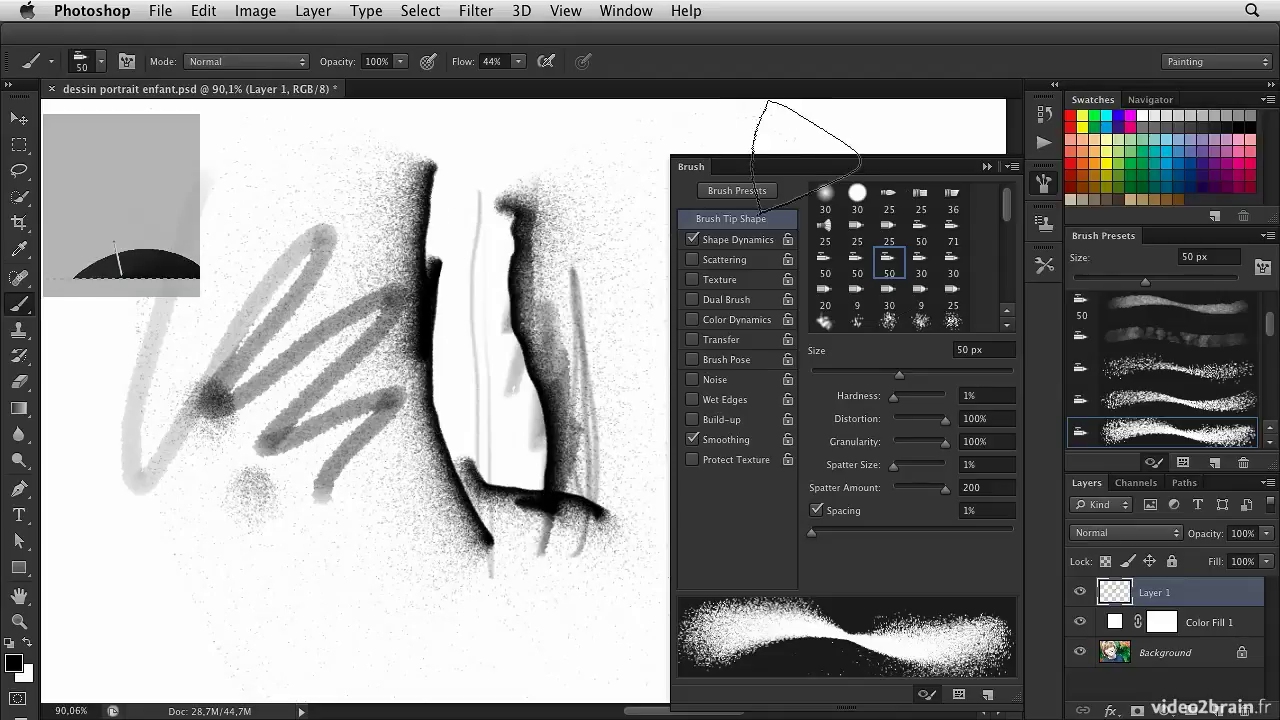
# - Move the Brush panel off the canvas back into the collapsed dock and clear all test strokes from Layer 1
pyautogui.moveTo(741, 170)
pyautogui.mouseDown()
pyautogui.moveTo(730, 150)
pyautogui.moveTo(897, 158)
pyautogui.mouseUp()
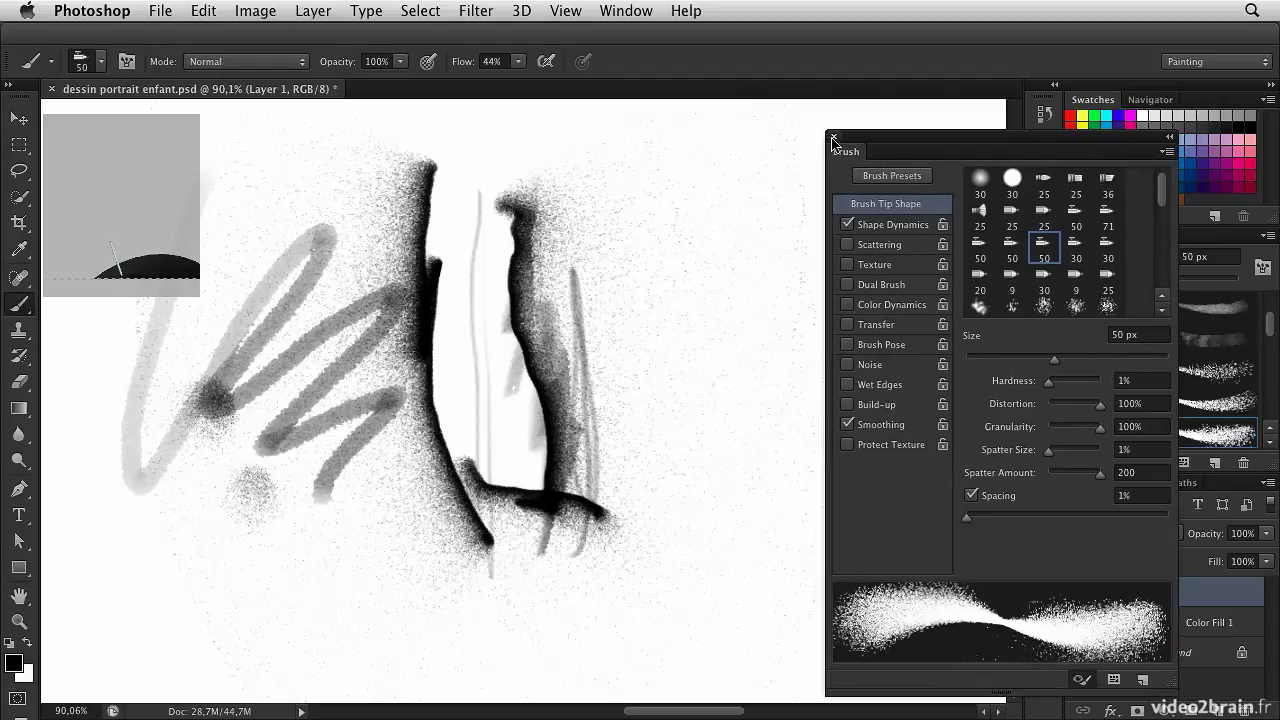
pyautogui.moveTo(840, 150)
pyautogui.mouseDown()
pyautogui.moveTo(902, 172)
pyautogui.moveTo(1040, 182)
pyautogui.mouseUp()
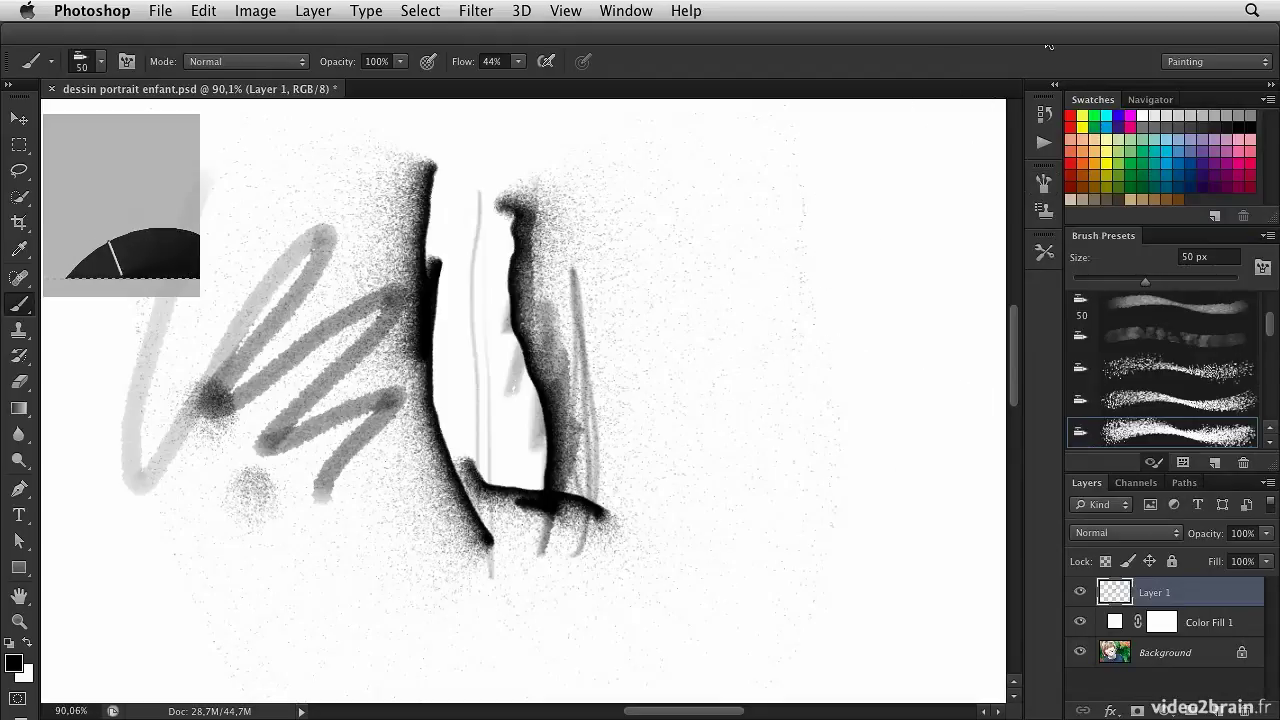
pyautogui.press('Delete')
# - Load the "dessin" brush tool preset and show the whole image
pyautogui.click(48, 61)
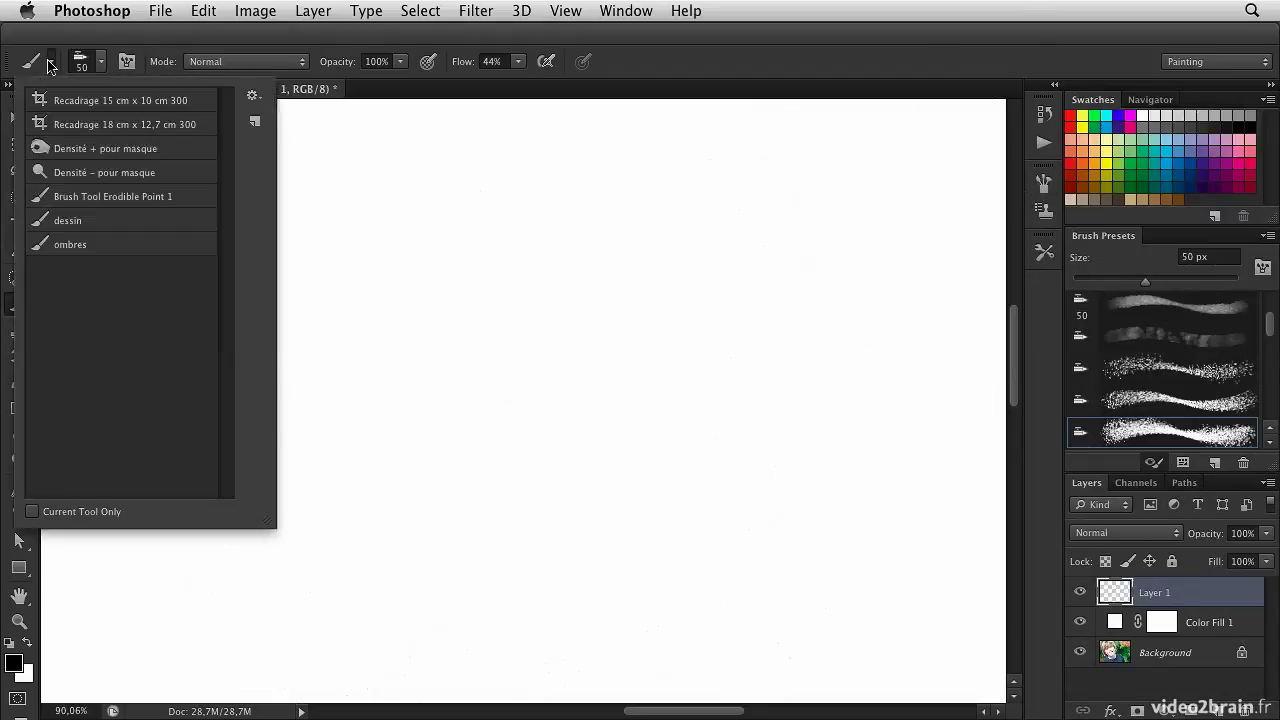
pyautogui.doubleClick(58, 221)
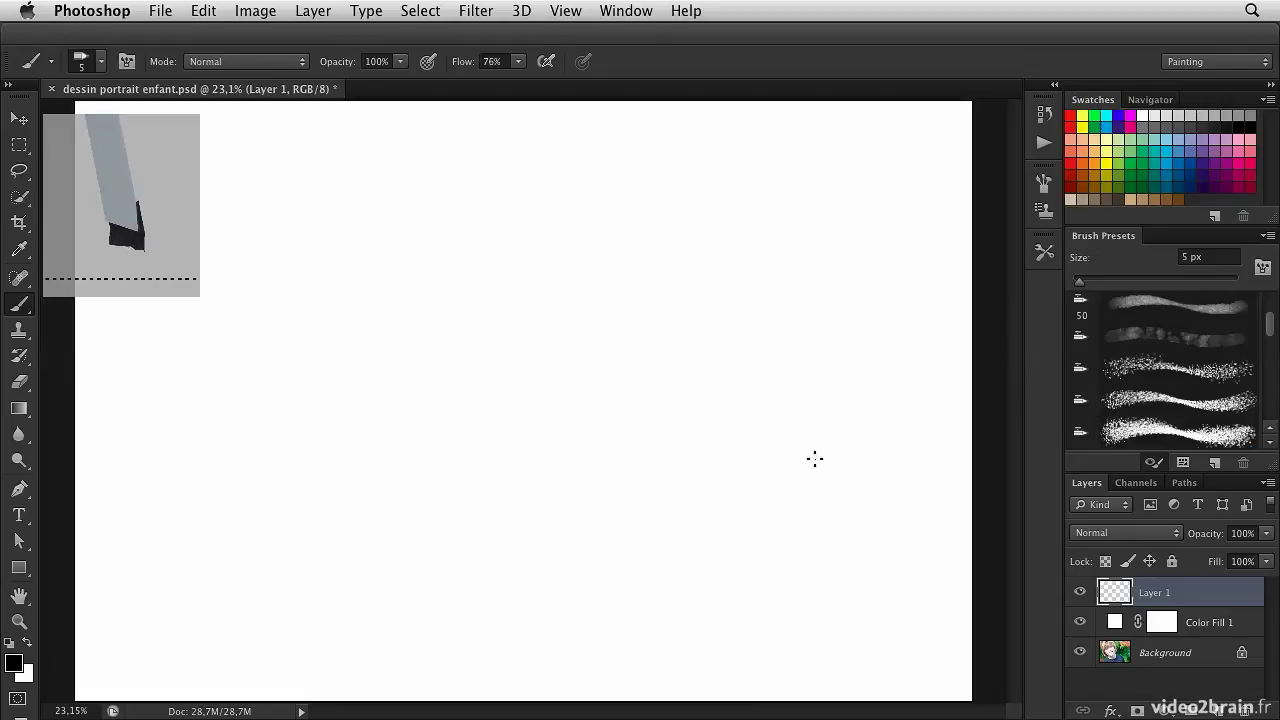
# - Lower the opacity of the Color Fill 1 layer to reveal the portrait faintly, and make Layer 1 active for drawing
pyautogui.click(1117, 625)
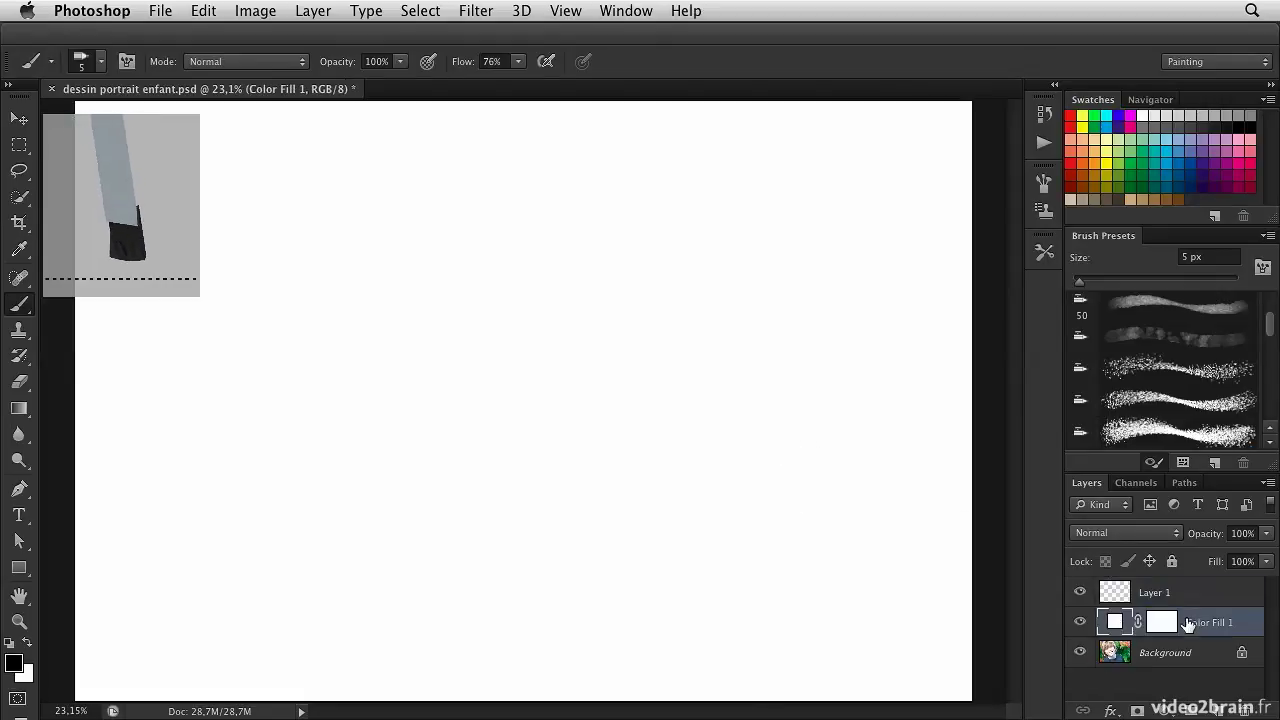
pyautogui.moveTo(1209, 537); pyautogui.dragTo(1173, 538)
pyautogui.click(1122, 594)
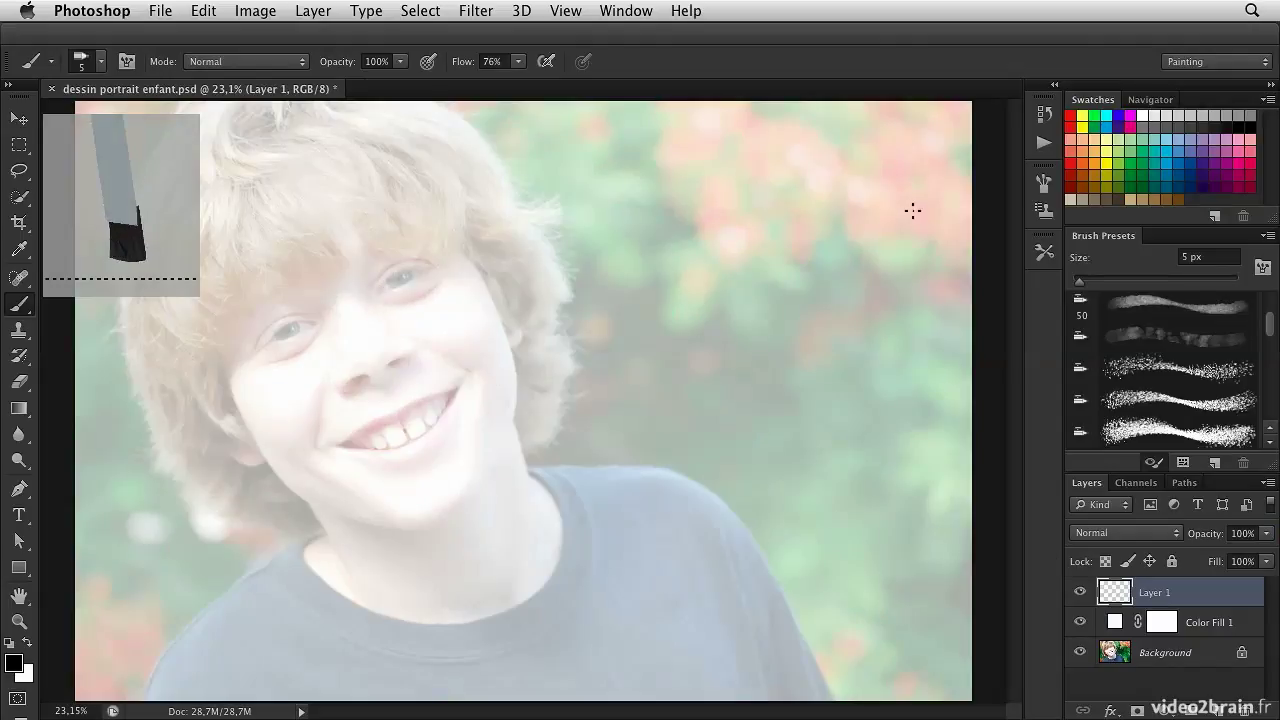
pyautogui.click(1040, 148)
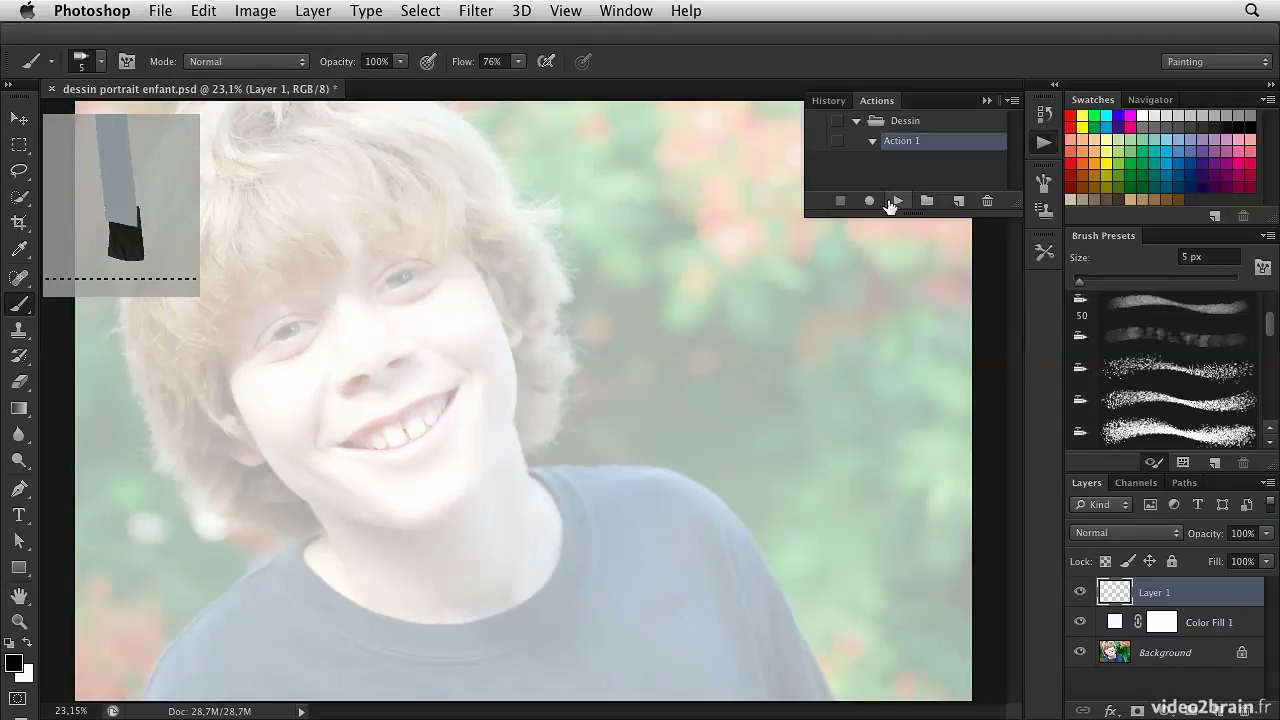
pyautogui.click(1043, 150)
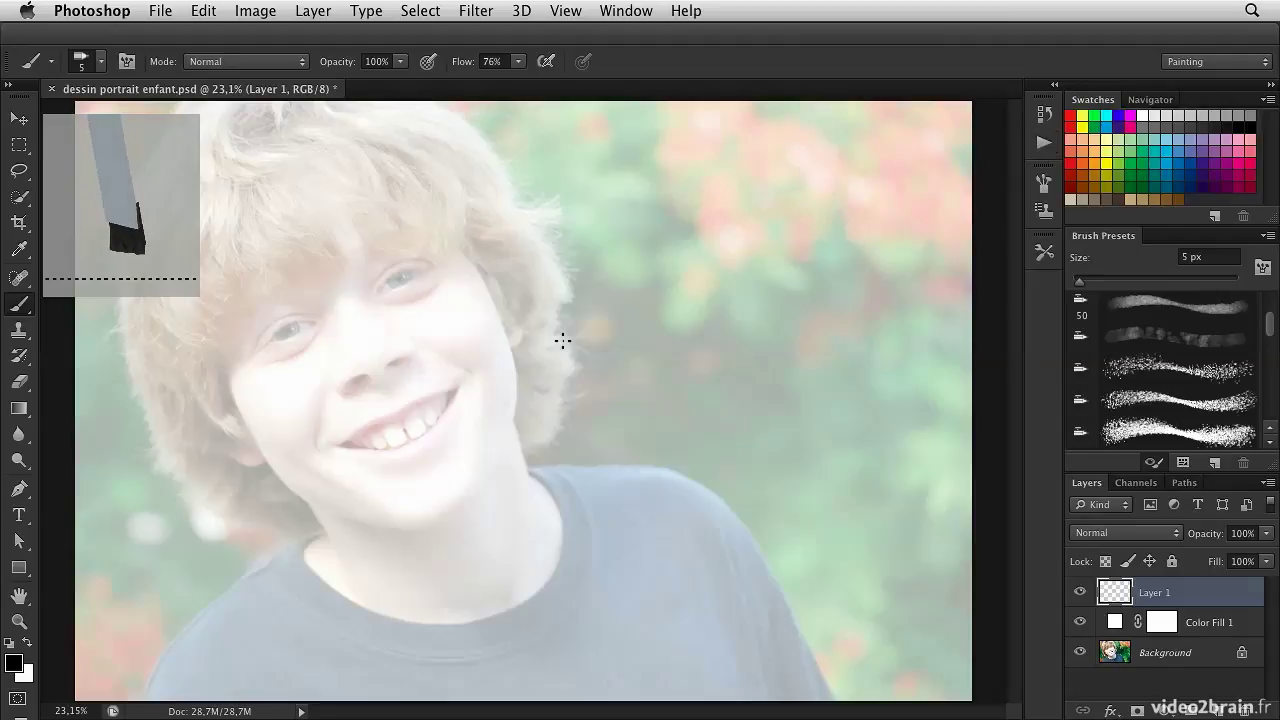
# - Trace the boy's eye on the left of the portrait, drawing its outline, iris, pupil, upper lid fold and under-eye crease
pyautogui.moveTo(250, 320); pyautogui.dragTo(341, 339)
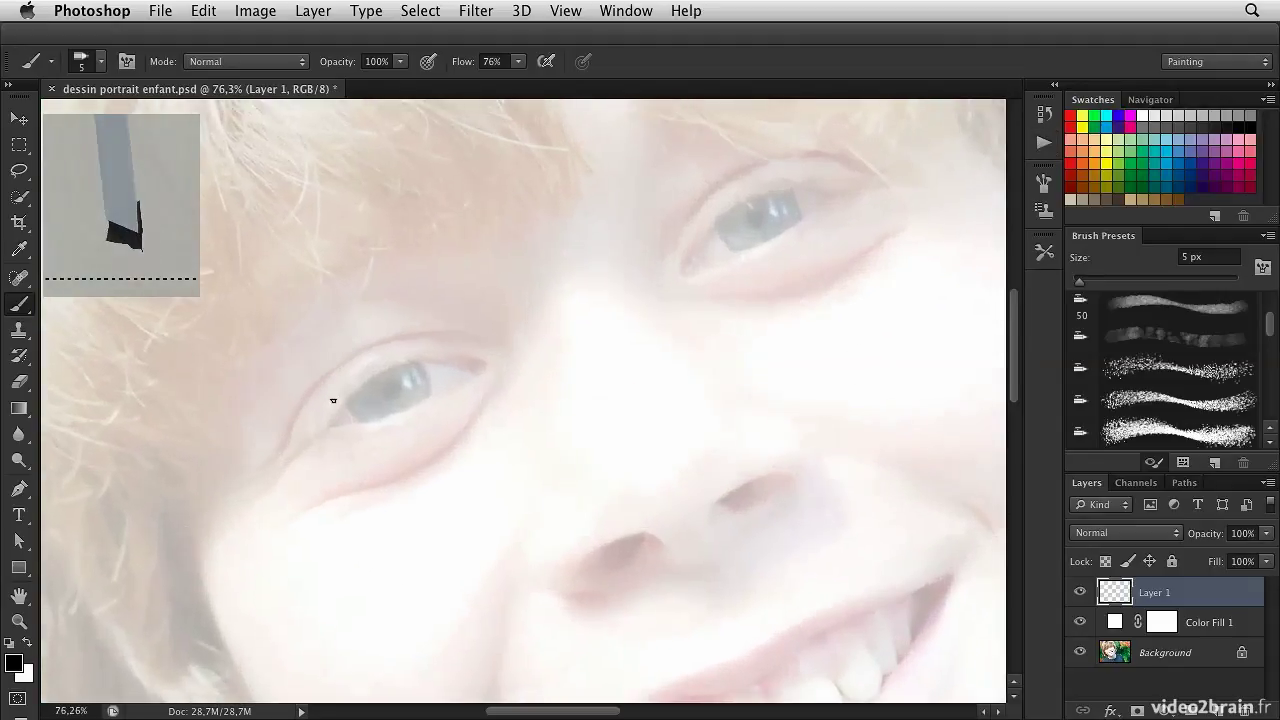
pyautogui.moveTo(296, 452)
pyautogui.mouseDown()
pyautogui.moveTo(437, 366)
pyautogui.moveTo(478, 362)
pyautogui.moveTo(352, 424)
pyautogui.moveTo(361, 397)
pyautogui.mouseUp()
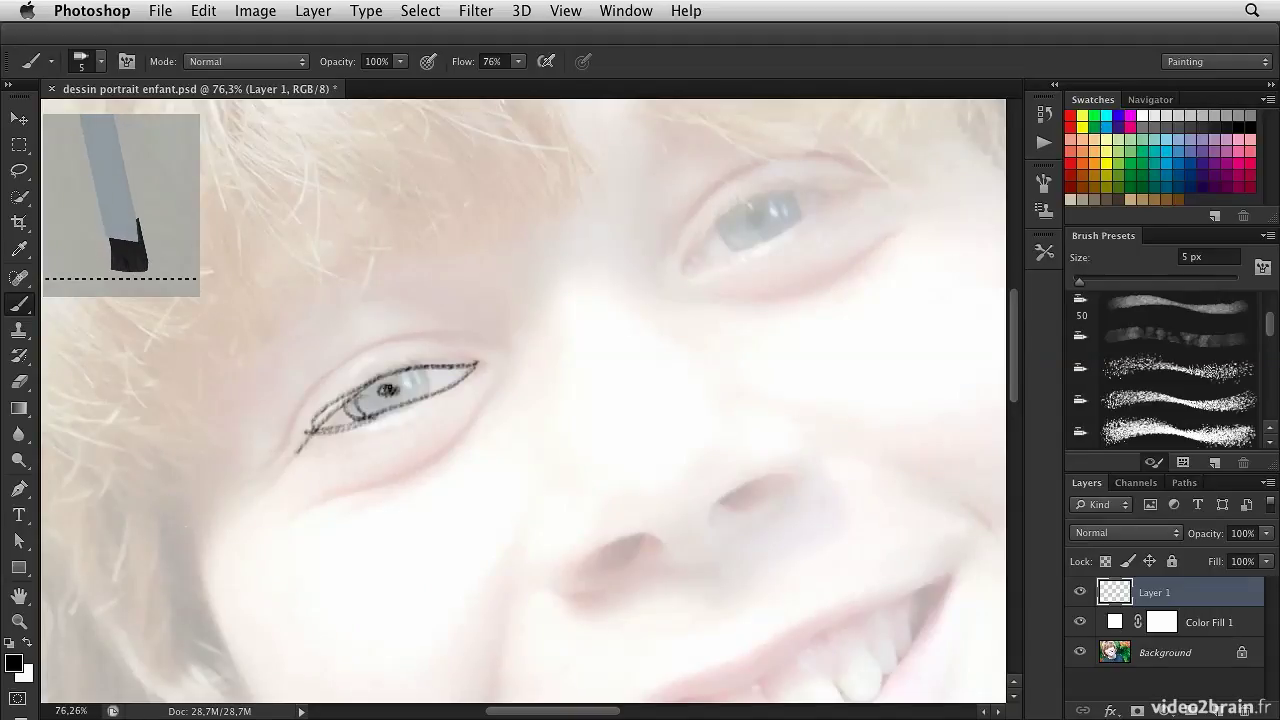
pyautogui.moveTo(305, 407)
pyautogui.mouseDown()
pyautogui.moveTo(253, 465)
pyautogui.moveTo(391, 345)
pyautogui.moveTo(358, 363)
pyautogui.moveTo(455, 341)
pyautogui.moveTo(511, 357)
pyautogui.moveTo(425, 472)
pyautogui.moveTo(355, 491)
pyautogui.moveTo(310, 520)
pyautogui.mouseUp()
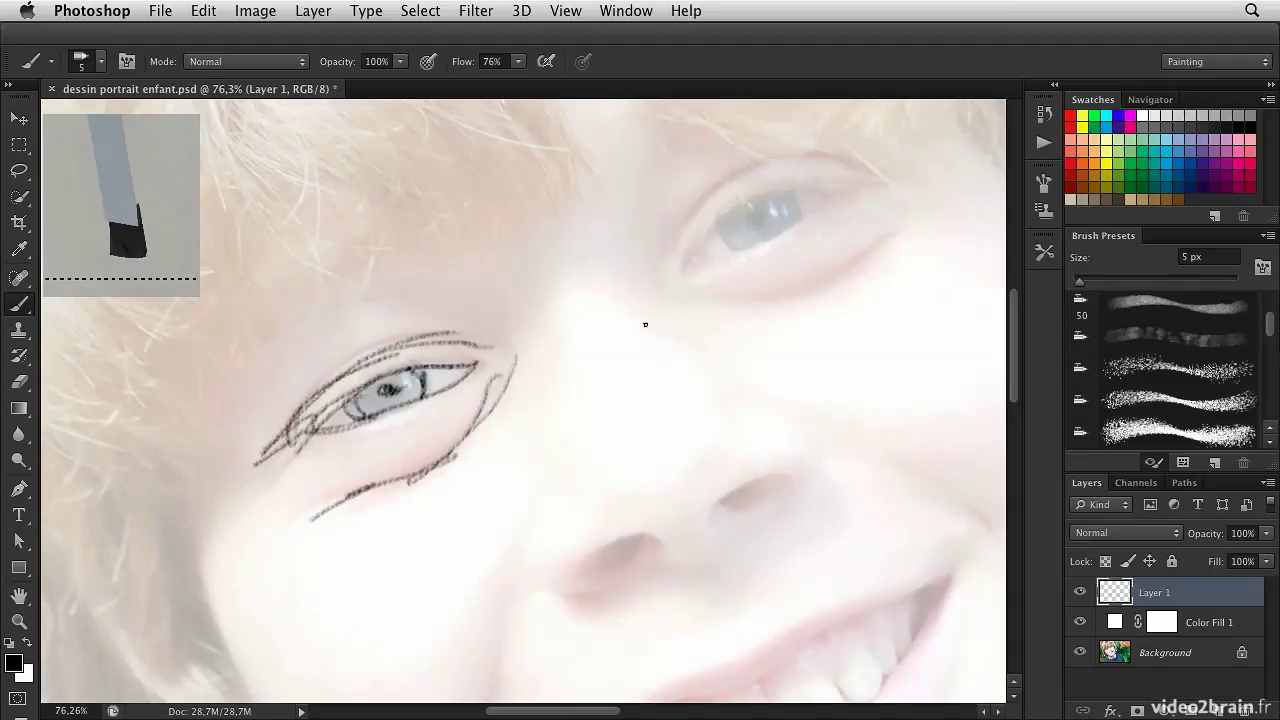
# - Trace the boy's eye on the right of the portrait, drawing its outline, iris, pupil, upper lid fold and under-eye crease
pyautogui.moveTo(669, 269); pyautogui.dragTo(812, 152)
pyautogui.moveTo(697, 233)
pyautogui.mouseDown()
pyautogui.moveTo(843, 183)
pyautogui.moveTo(817, 208)
pyautogui.moveTo(678, 266)
pyautogui.mouseUp()
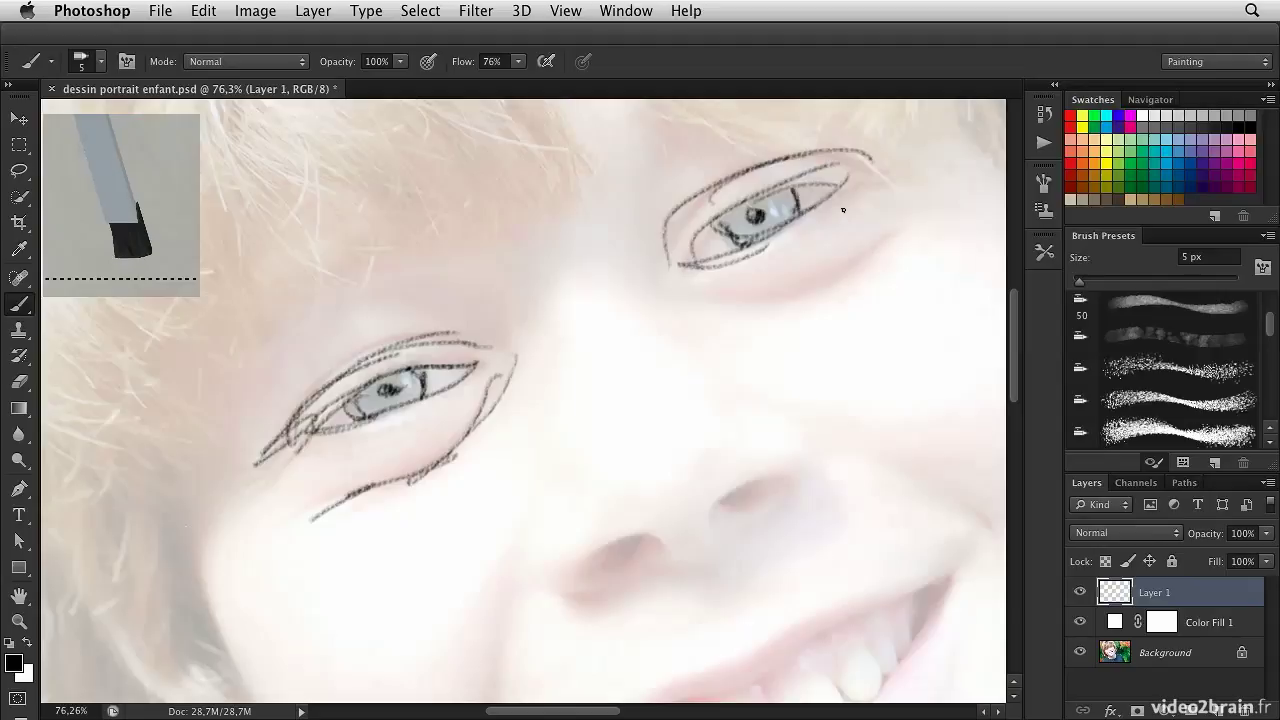
pyautogui.moveTo(686, 302)
pyautogui.mouseDown()
pyautogui.moveTo(809, 275)
pyautogui.moveTo(912, 204)
pyautogui.mouseUp()
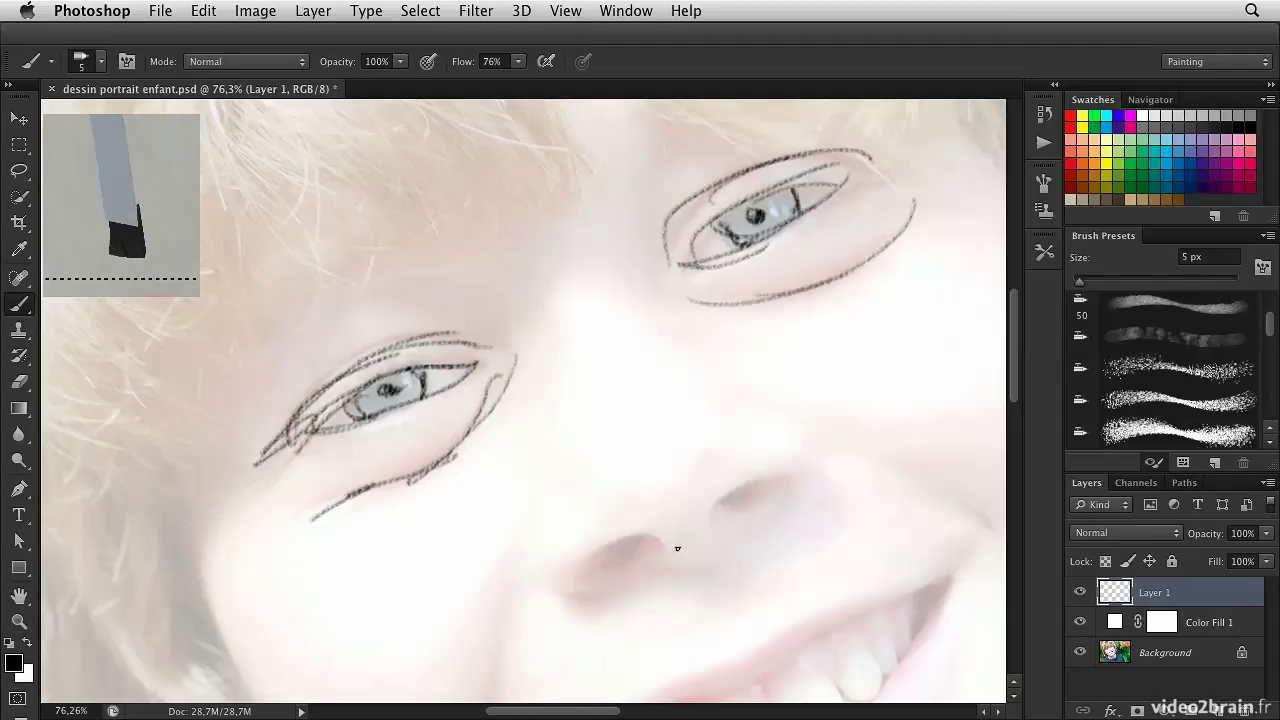
# - Outline both nostrils of the nose and darken their openings
pyautogui.moveTo(713, 521); pyautogui.dragTo(790, 481)
pyautogui.moveTo(569, 585)
pyautogui.mouseDown()
pyautogui.moveTo(650, 548)
pyautogui.moveTo(638, 538)
pyautogui.mouseUp()
pyautogui.moveTo(582, 592); pyautogui.dragTo(635, 586)
# - Trace the smile creases on both cheeks and the contours of the upper and lower lips
pyautogui.moveTo(710, 424); pyautogui.dragTo(663, 280)
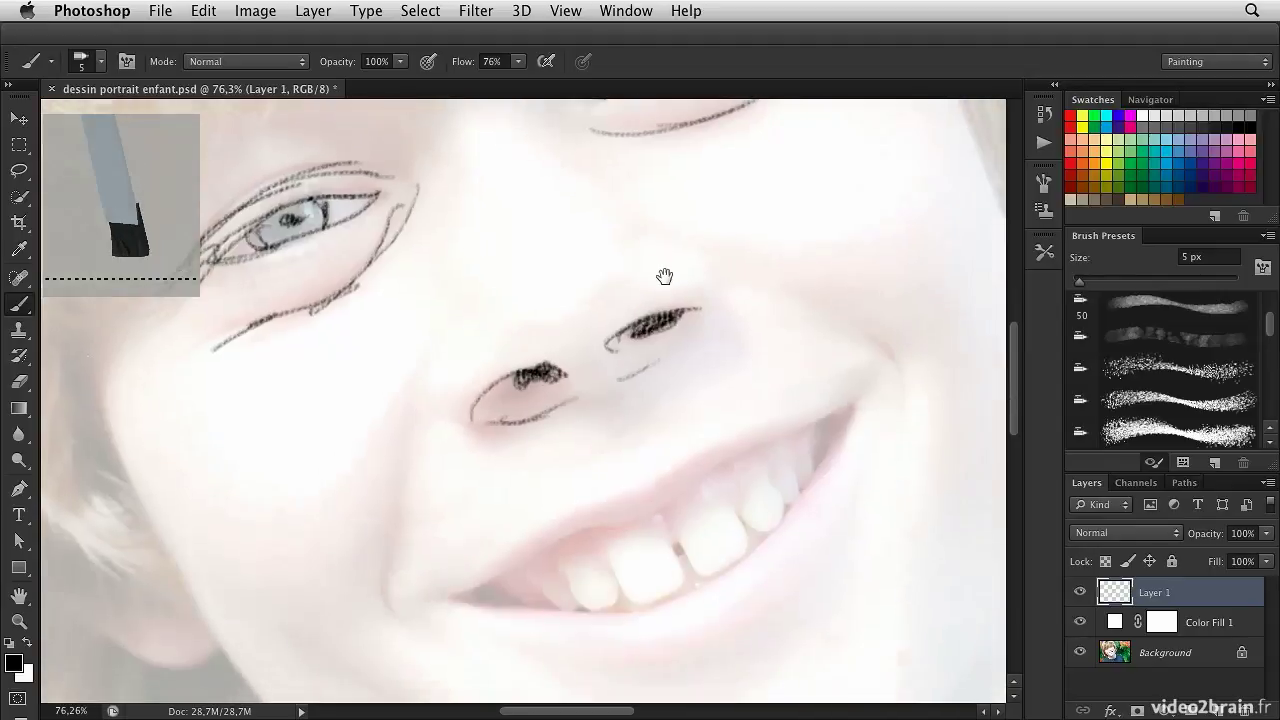
pyautogui.moveTo(419, 392); pyautogui.dragTo(398, 606)
pyautogui.moveTo(788, 294); pyautogui.dragTo(913, 404)
pyautogui.moveTo(455, 583)
pyautogui.mouseDown()
pyautogui.moveTo(633, 505)
pyautogui.moveTo(689, 464)
pyautogui.moveTo(862, 404)
pyautogui.mouseUp()
pyautogui.moveTo(738, 476); pyautogui.dragTo(551, 543)
pyautogui.moveTo(459, 586)
pyautogui.mouseDown()
pyautogui.moveTo(603, 610)
pyautogui.moveTo(537, 608)
pyautogui.moveTo(749, 560)
pyautogui.moveTo(859, 407)
pyautogui.moveTo(831, 514)
pyautogui.moveTo(781, 576)
pyautogui.moveTo(645, 628)
pyautogui.moveTo(497, 638)
pyautogui.moveTo(625, 637)
pyautogui.moveTo(705, 572)
pyautogui.mouseUp()
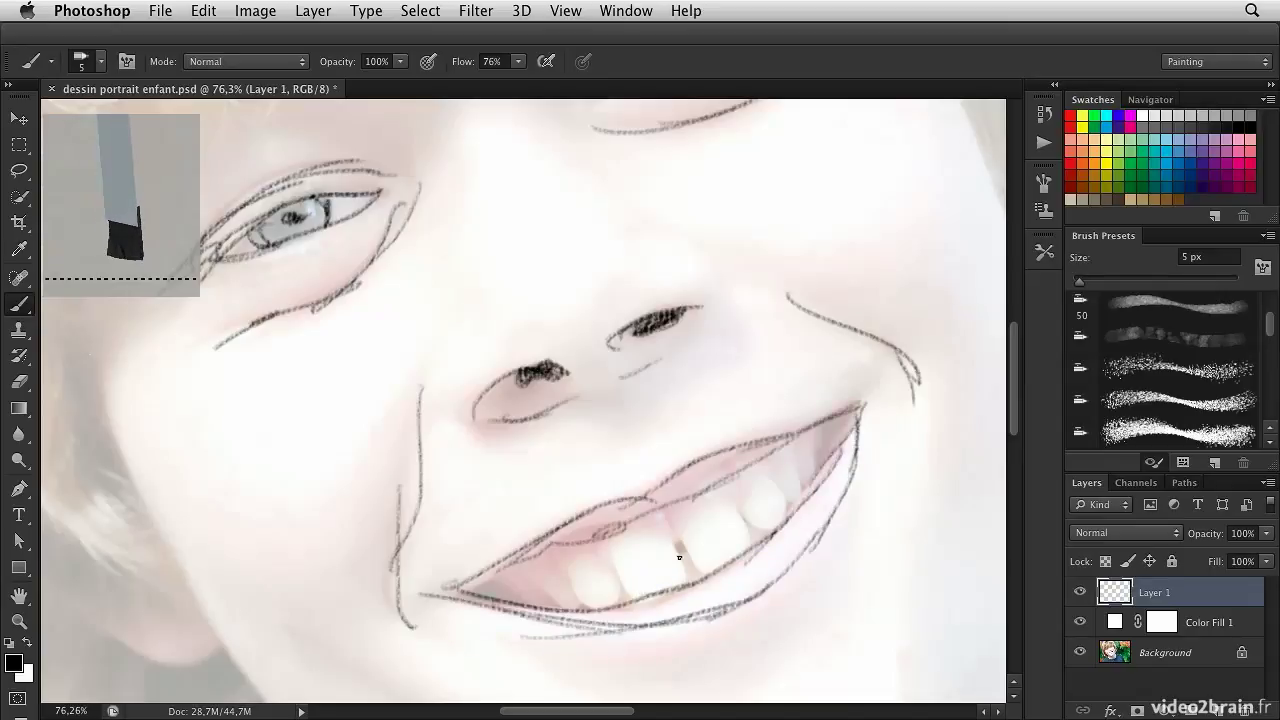
# - Darken the gaps between the teeth and the shadows in both corners of the mouth
pyautogui.moveTo(661, 527); pyautogui.dragTo(699, 577)
pyautogui.moveTo(741, 524); pyautogui.dragTo(760, 533)
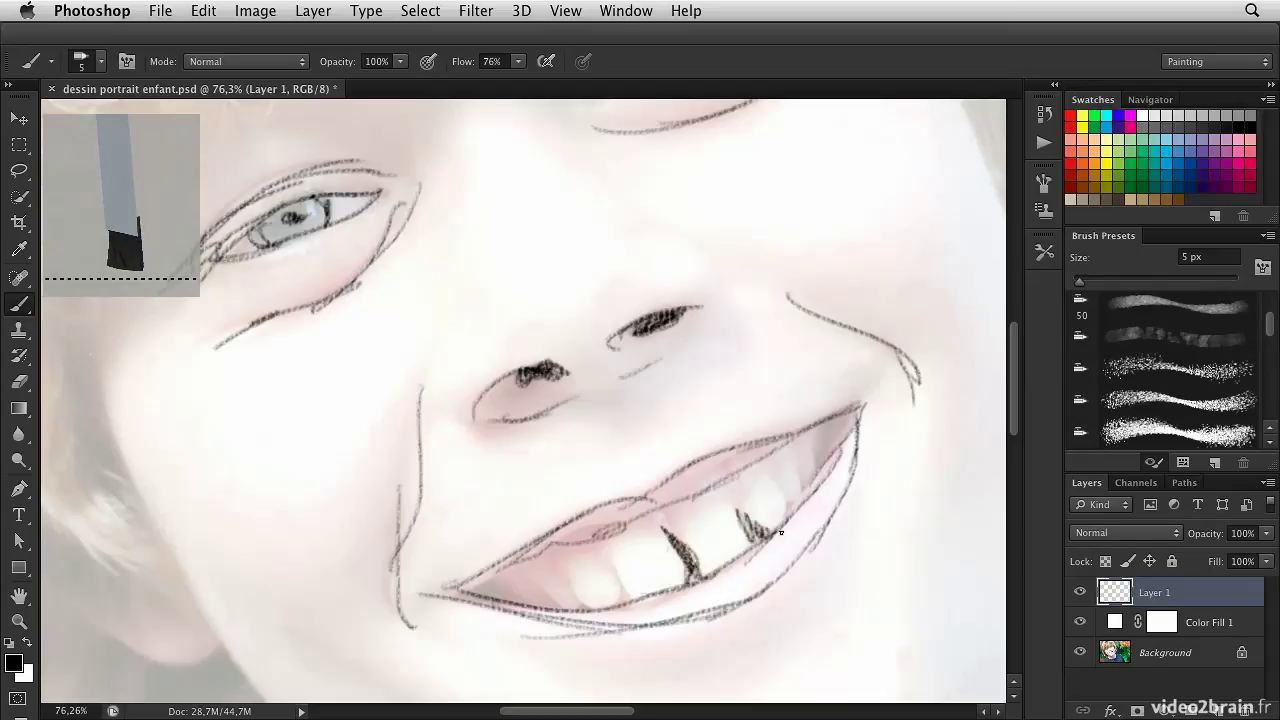
pyautogui.moveTo(831, 432); pyautogui.dragTo(853, 415)
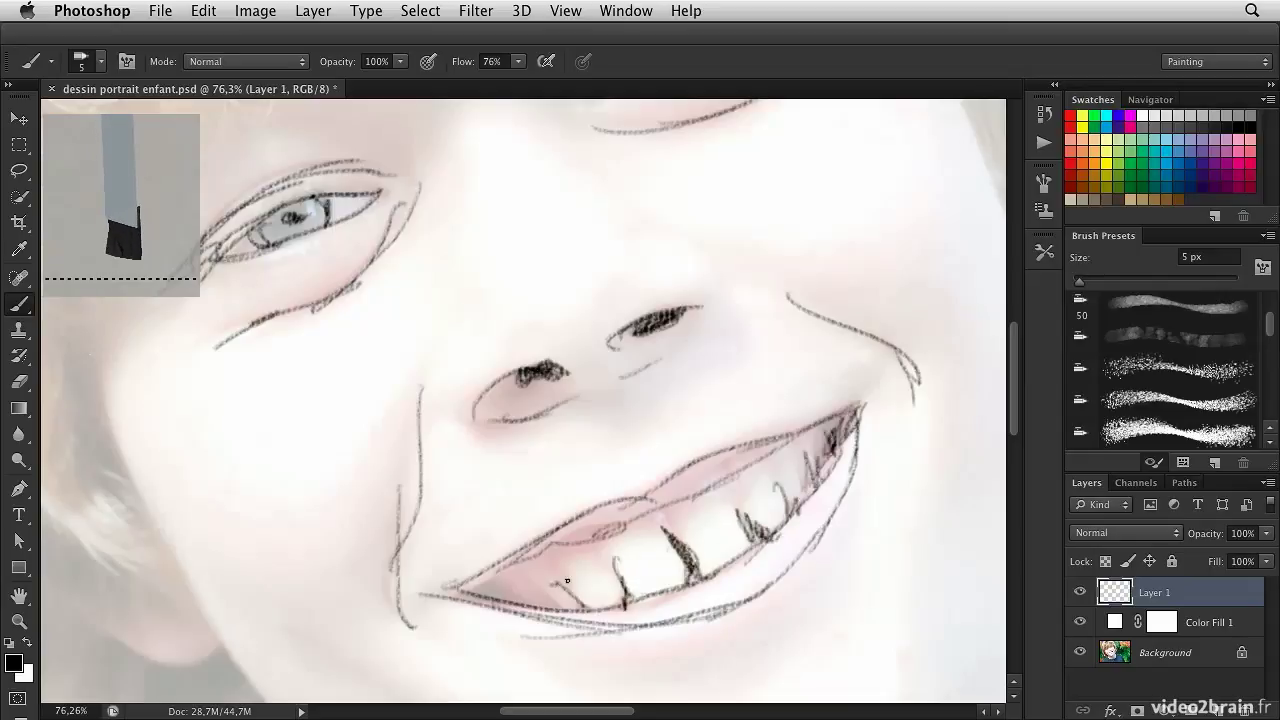
pyautogui.moveTo(519, 588)
pyautogui.mouseDown()
pyautogui.moveTo(545, 602)
pyautogui.moveTo(530, 572)
pyautogui.moveTo(837, 424)
pyautogui.mouseUp()
# - Trace the outline of the face from both cheeks down along the jaw to the chin
pyautogui.press('super+minus')
pyautogui.press('super+minus')
pyautogui.press('super+minus')
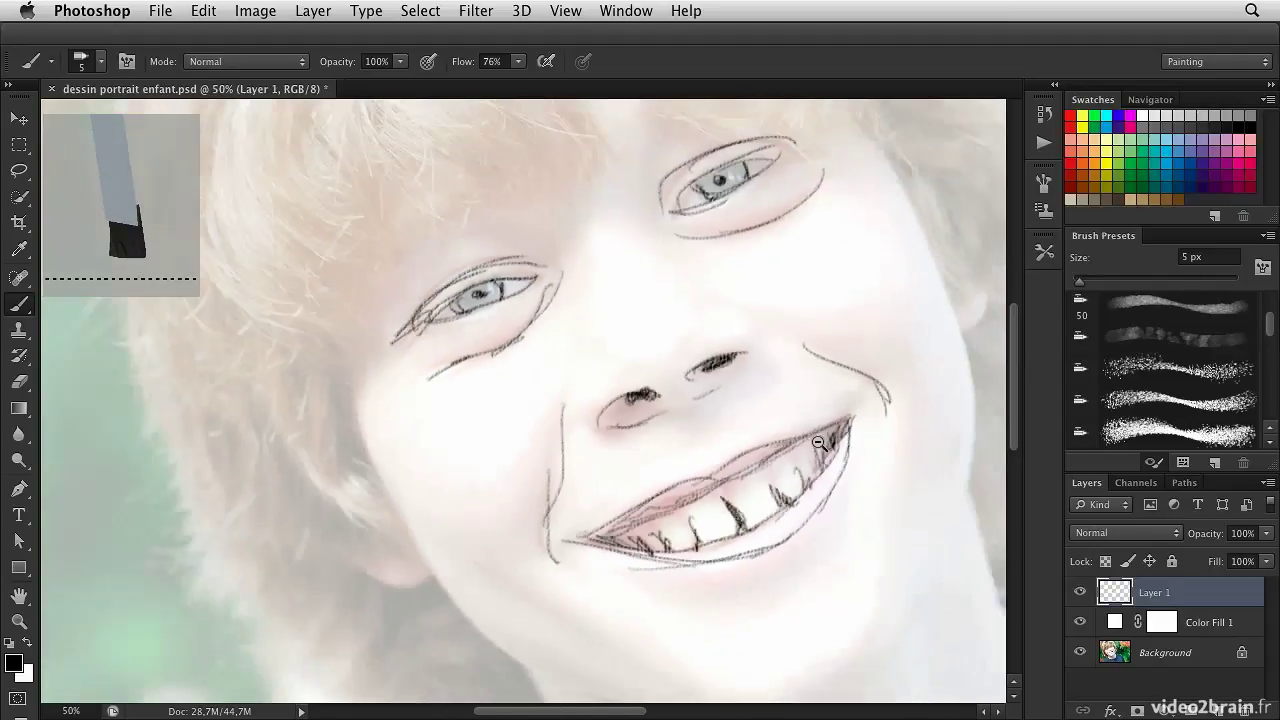
pyautogui.moveTo(505, 410)
pyautogui.mouseDown()
pyautogui.moveTo(583, 558)
pyautogui.moveTo(568, 533)
pyautogui.moveTo(690, 597)
pyautogui.moveTo(662, 600)
pyautogui.moveTo(645, 585)
pyautogui.moveTo(848, 622)
pyautogui.mouseUp()
pyautogui.moveTo(894, 327); pyautogui.dragTo(918, 478)
pyautogui.moveTo(812, 612); pyautogui.dragTo(911, 519)
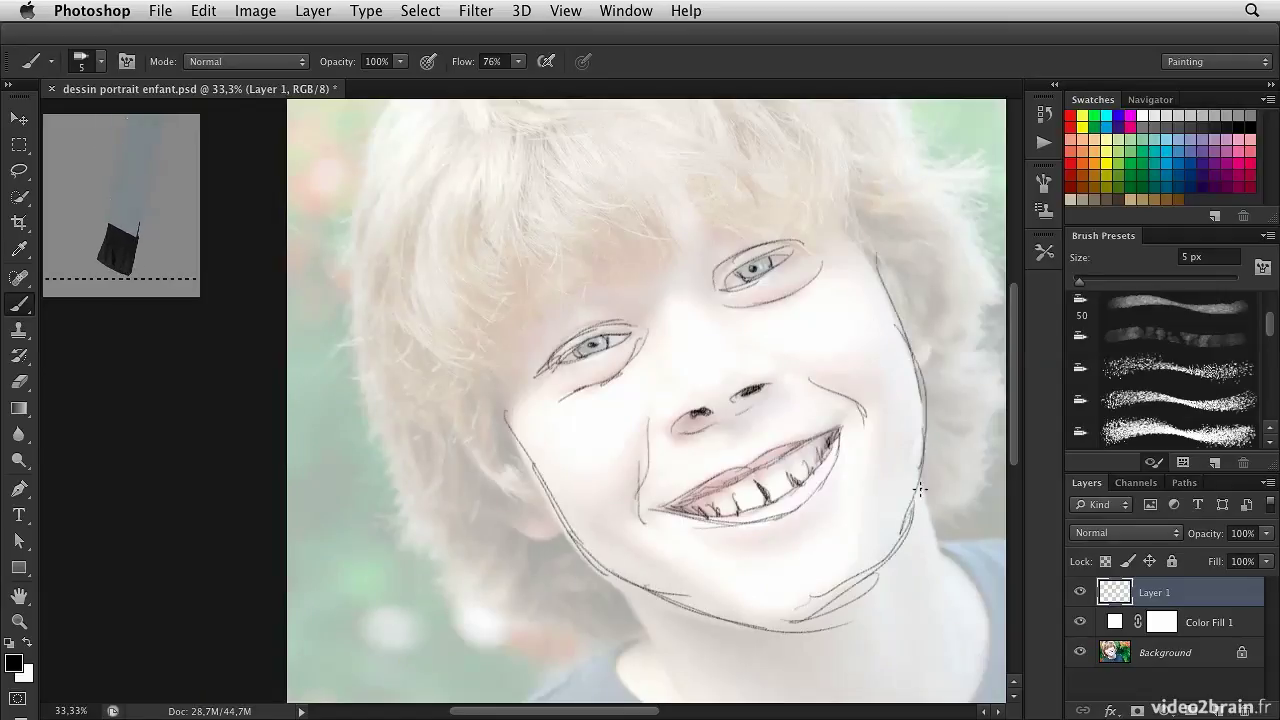
# - Draw the neck lines, the shoulder on the left of the portrait and the T-shirt's neckline
pyautogui.moveTo(614, 577); pyautogui.dragTo(651, 642)
pyautogui.moveTo(696, 444); pyautogui.dragTo(626, 274)
pyautogui.moveTo(312, 695)
pyautogui.mouseDown()
pyautogui.moveTo(388, 589)
pyautogui.moveTo(338, 660)
pyautogui.moveTo(466, 521)
pyautogui.moveTo(517, 493)
pyautogui.mouseUp()
pyautogui.moveTo(624, 570); pyautogui.dragTo(882, 585)
pyautogui.moveTo(875, 385)
pyautogui.mouseDown()
pyautogui.moveTo(917, 457)
pyautogui.moveTo(887, 545)
pyautogui.mouseUp()
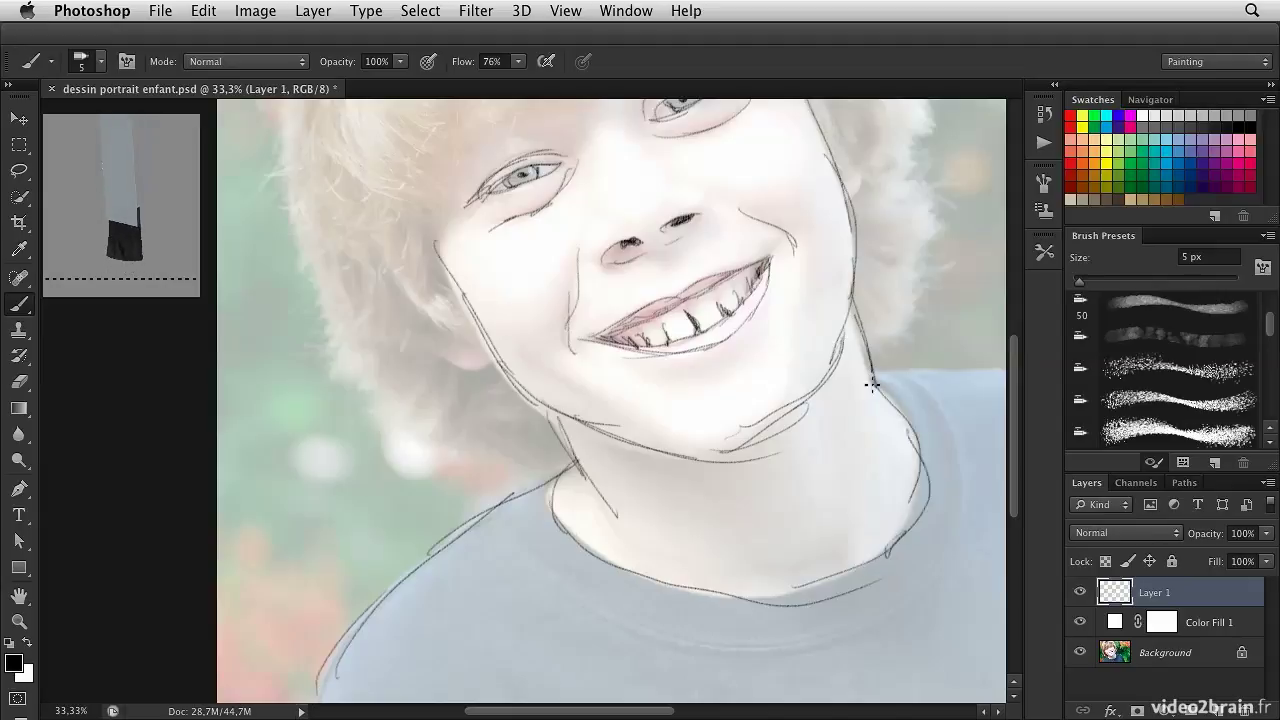
# - Trace the shoulder and sleeve edge on the right of the portrait down towards the image's lower edge
pyautogui.moveTo(902, 394)
pyautogui.mouseDown()
pyautogui.moveTo(695, 395)
pyautogui.moveTo(744, 373)
pyautogui.moveTo(985, 452)
pyautogui.mouseUp()
pyautogui.moveTo(775, 418); pyautogui.dragTo(615, 393)
pyautogui.moveTo(814, 440)
pyautogui.mouseDown()
pyautogui.moveTo(892, 551)
pyautogui.moveTo(924, 651)
pyautogui.mouseUp()
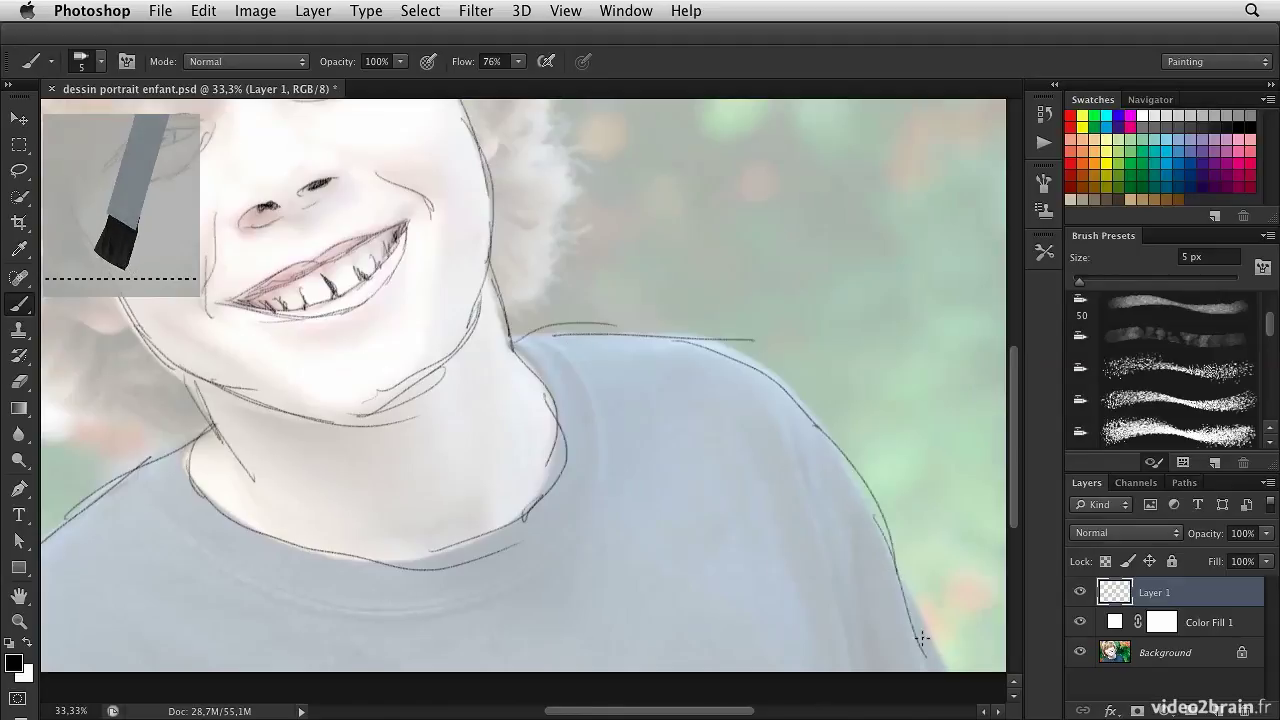
# - Sketch the hair with loose strands around the top and sides of the head and across the fringe
pyautogui.moveTo(565, 351); pyautogui.dragTo(760, 594)
pyautogui.moveTo(700, 485); pyautogui.dragTo(722, 381)
pyautogui.moveTo(547, 253); pyautogui.dragTo(695, 383)
pyautogui.moveTo(394, 194)
pyautogui.mouseDown()
pyautogui.moveTo(244, 357)
pyautogui.moveTo(272, 412)
pyautogui.moveTo(258, 529)
pyautogui.moveTo(284, 612)
pyautogui.mouseUp()
pyautogui.moveTo(400, 290); pyautogui.dragTo(377, 475)
pyautogui.moveTo(545, 205); pyautogui.dragTo(638, 298)
pyautogui.moveTo(627, 181); pyautogui.dragTo(748, 267)
pyautogui.moveTo(704, 182)
pyautogui.mouseDown()
pyautogui.moveTo(809, 271)
pyautogui.moveTo(829, 320)
pyautogui.mouseUp()
pyautogui.moveTo(784, 266); pyautogui.dragTo(869, 354)
pyautogui.moveTo(635, 257); pyautogui.dragTo(760, 365)
pyautogui.moveTo(688, 336); pyautogui.dragTo(609, 346)
pyautogui.moveTo(545, 293); pyautogui.dragTo(596, 410)
pyautogui.moveTo(520, 290); pyautogui.dragTo(560, 404)
pyautogui.moveTo(455, 326); pyautogui.dragTo(420, 480)
pyautogui.moveTo(482, 216); pyautogui.dragTo(452, 342)
# - Sketch the remaining hair strands on the lower left of the head, down beside the cheek and neck
pyautogui.scroll(-5, 417, 403)
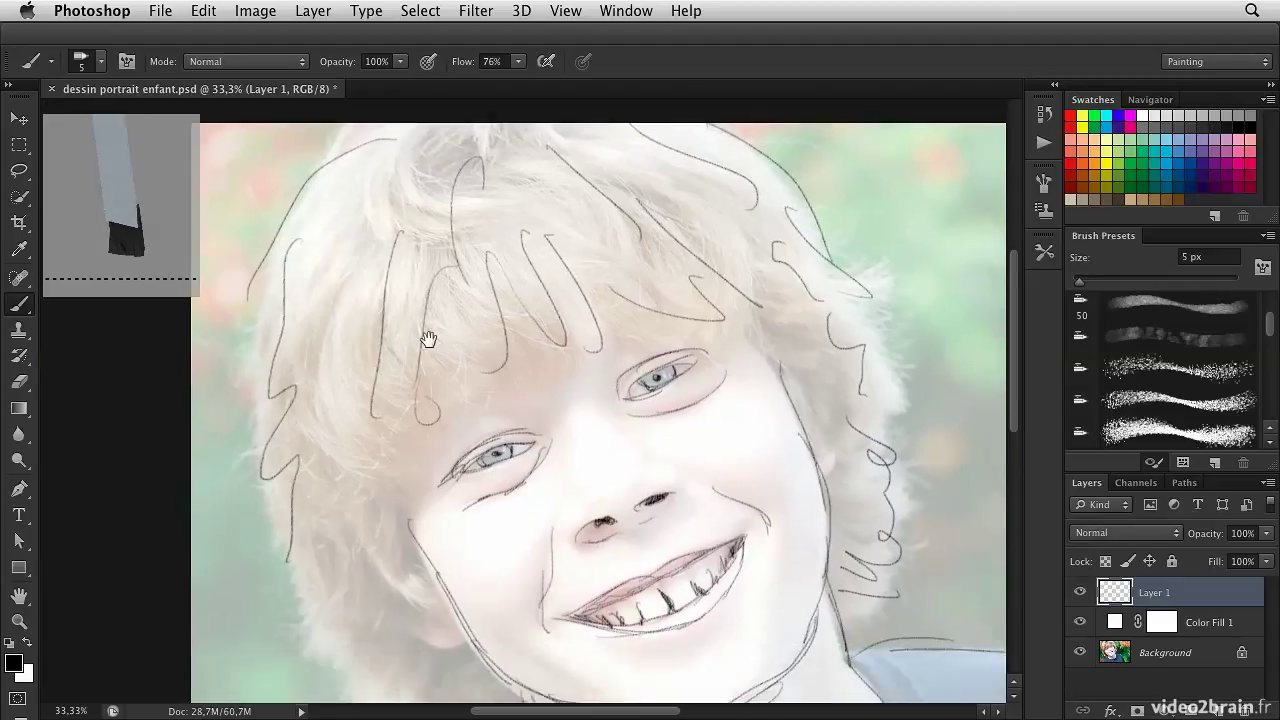
pyautogui.moveTo(326, 392); pyautogui.dragTo(316, 512)
pyautogui.moveTo(316, 512); pyautogui.dragTo(375, 478)
pyautogui.moveTo(382, 478); pyautogui.dragTo(386, 540)
pyautogui.moveTo(432, 610); pyautogui.dragTo(466, 566)
pyautogui.moveTo(490, 556)
pyautogui.mouseDown()
pyautogui.moveTo(482, 587)
pyautogui.moveTo(527, 611)
pyautogui.mouseUp()
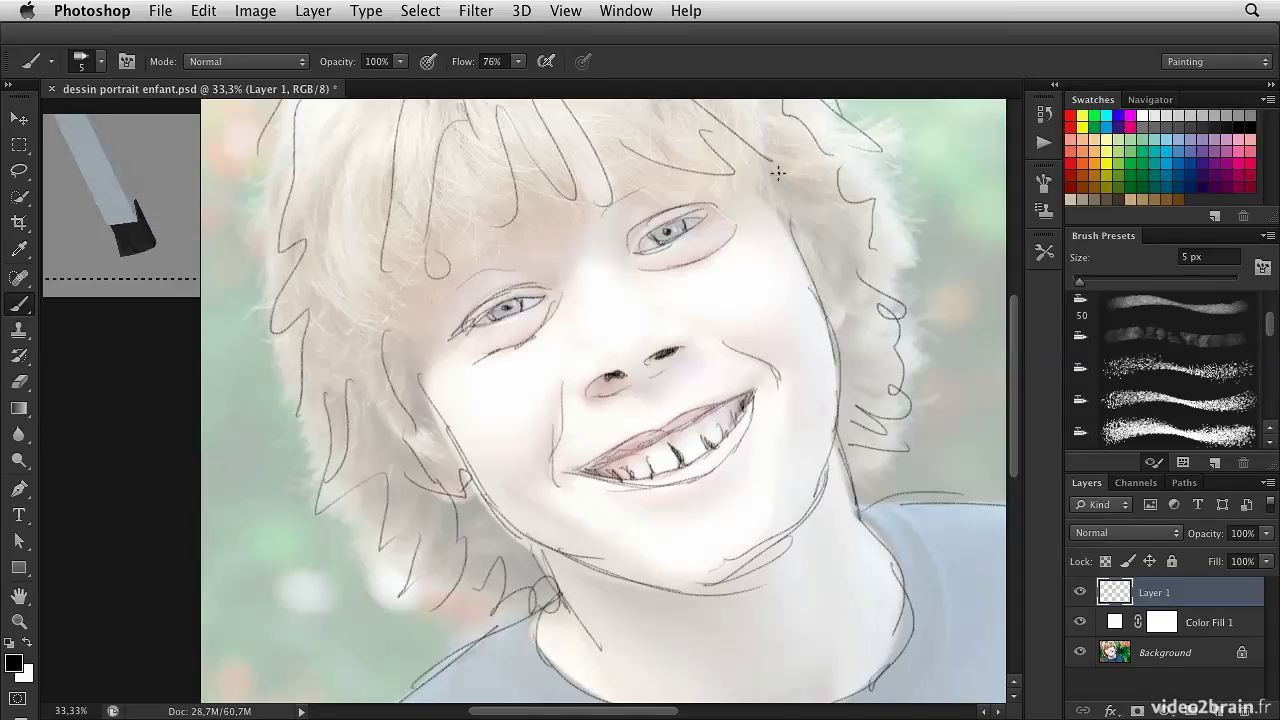
# - Stop recording the drawing action and check the Allow Tool Recording option for actions
pyautogui.click(1044, 142)
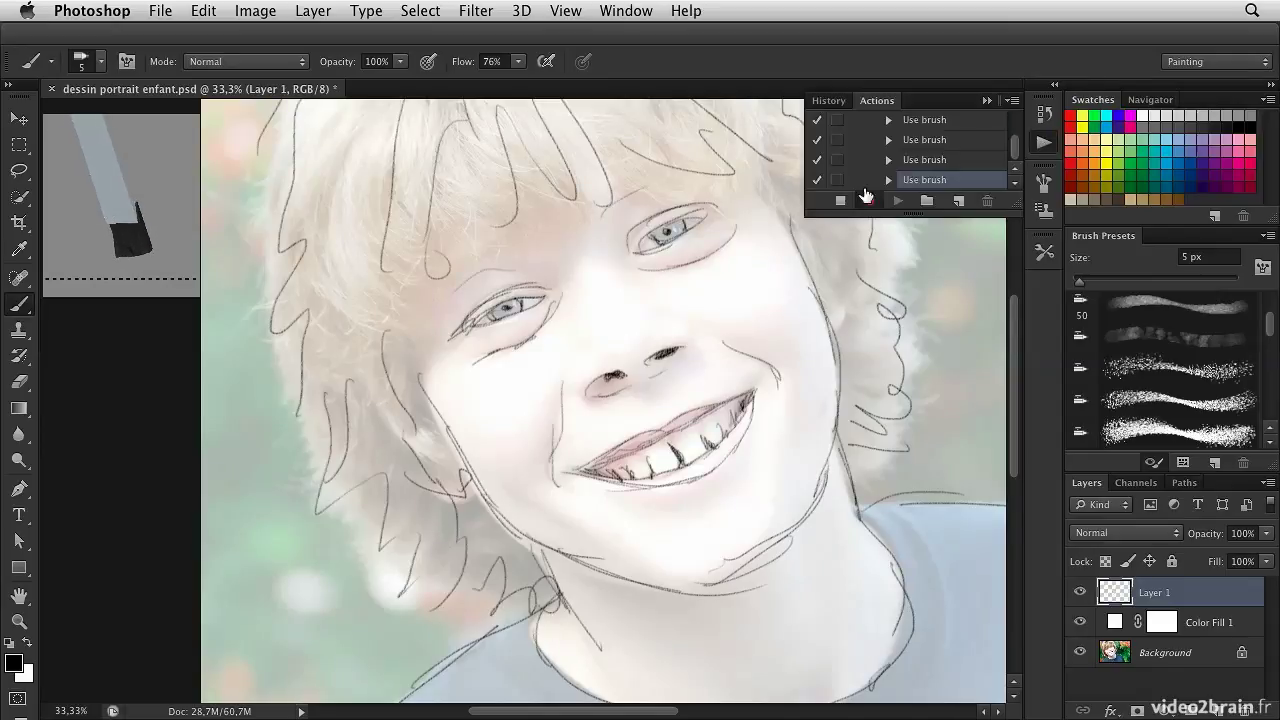
pyautogui.click(840, 200)
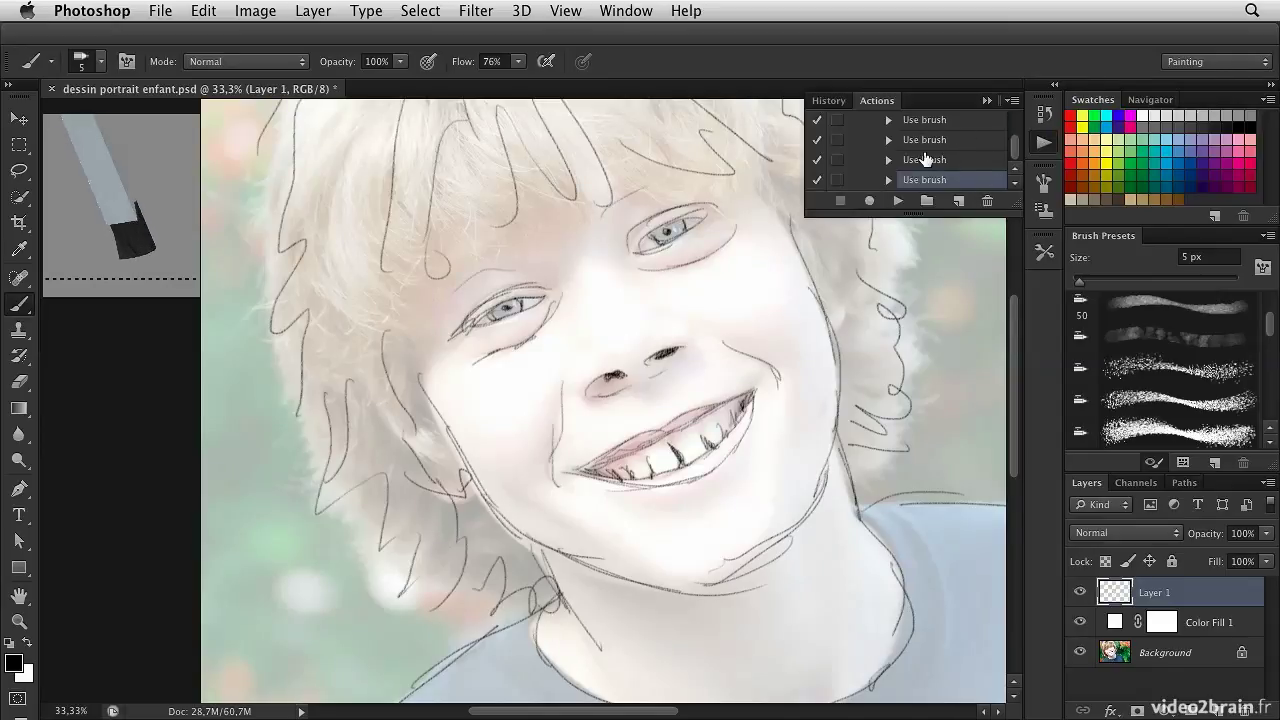
pyautogui.click(888, 160)
pyautogui.click(888, 160)
pyautogui.click(1012, 100)
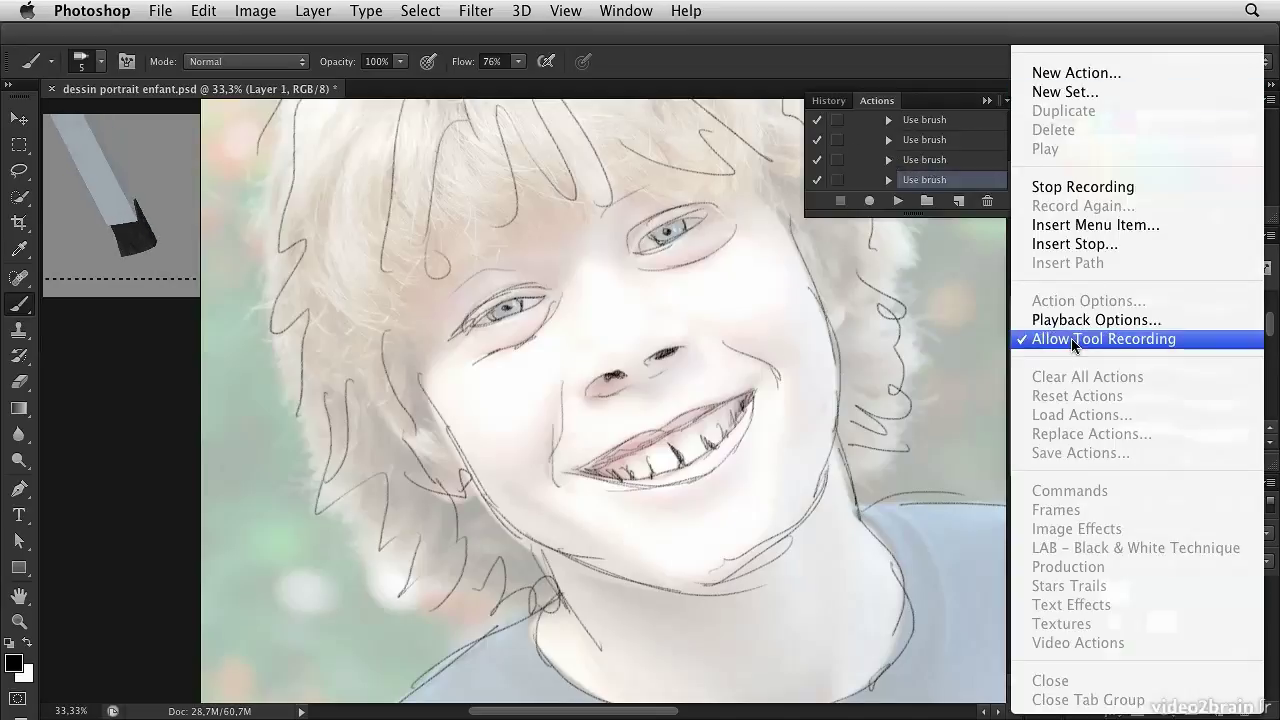
pyautogui.click(953, 349)
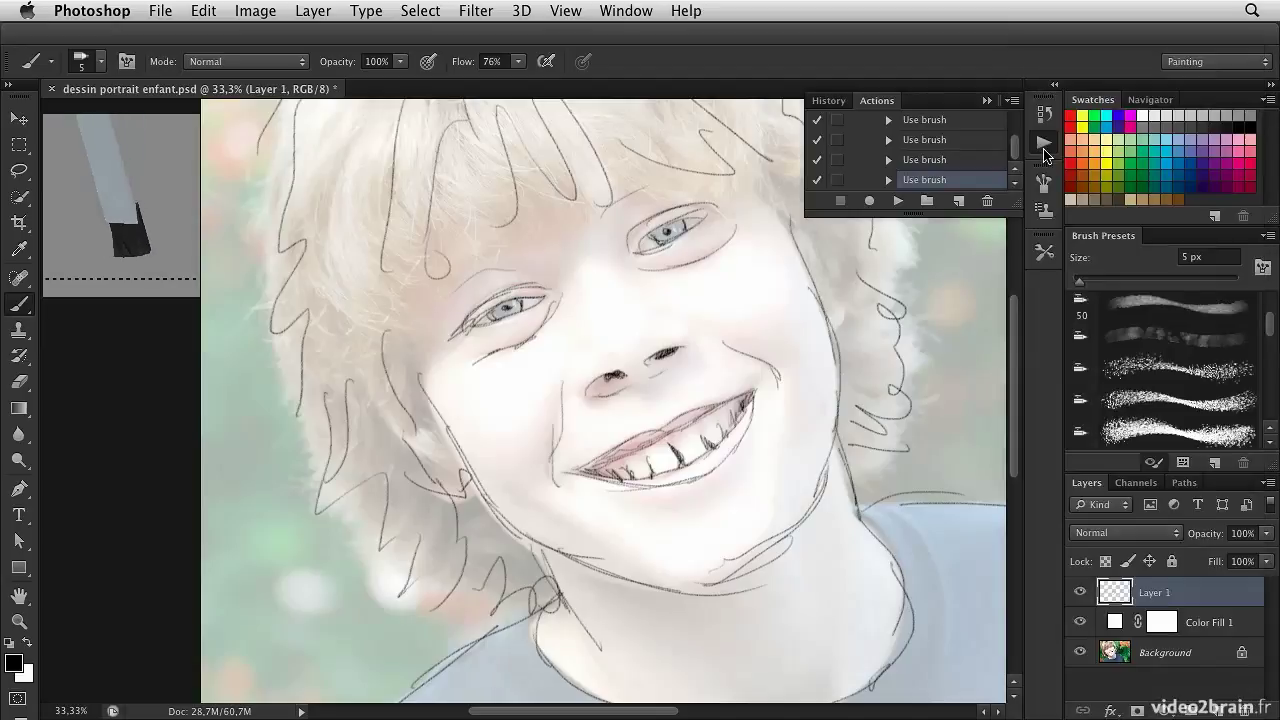
pyautogui.click(1044, 150)
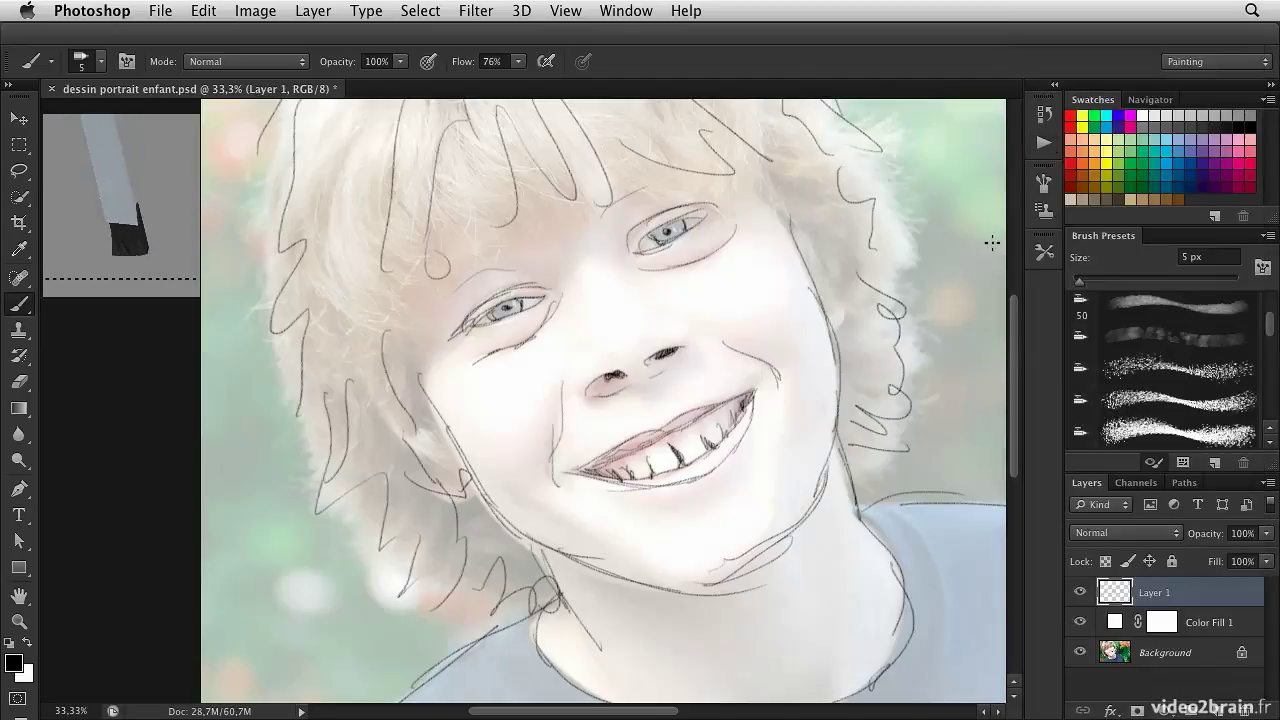
# - Load the "ombres" brush tool preset for shading the portrait
pyautogui.click(50, 62)
pyautogui.click(72, 245)
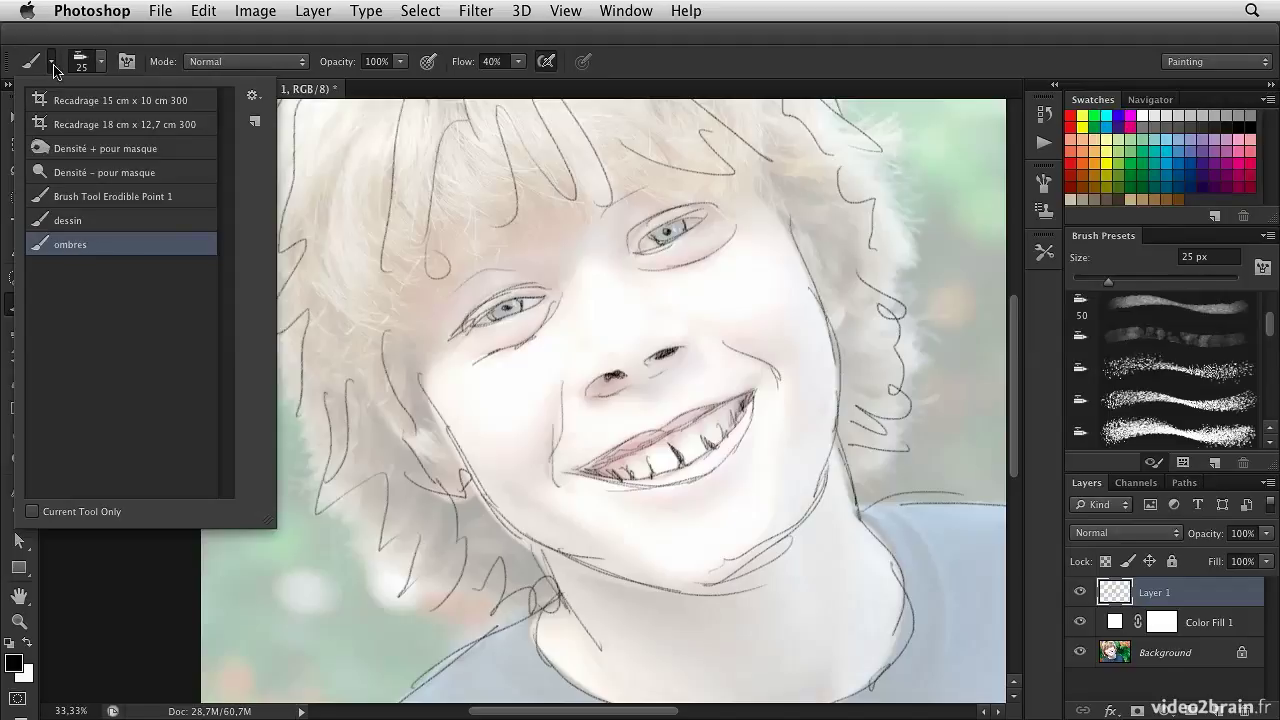
pyautogui.click(36, 66)
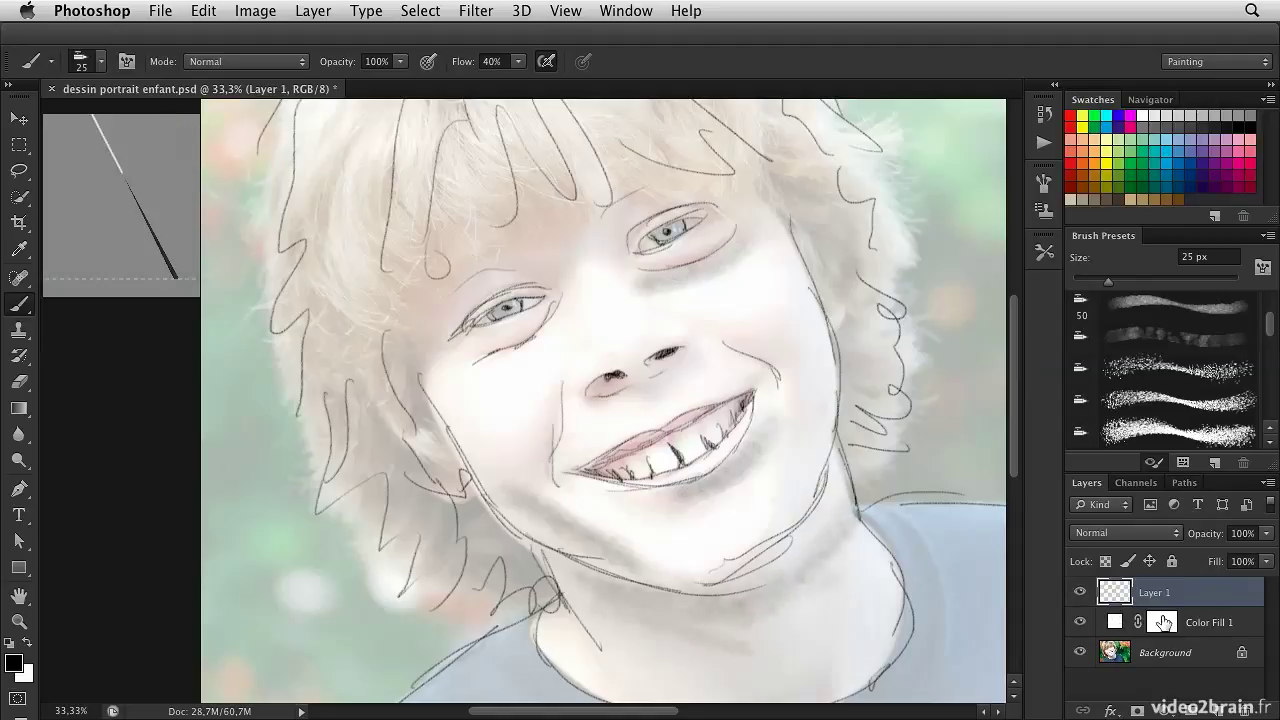
# - Raise the opacity of the Color Fill 1 layer to 100% to cover the photo completely
pyautogui.click(1164, 622)
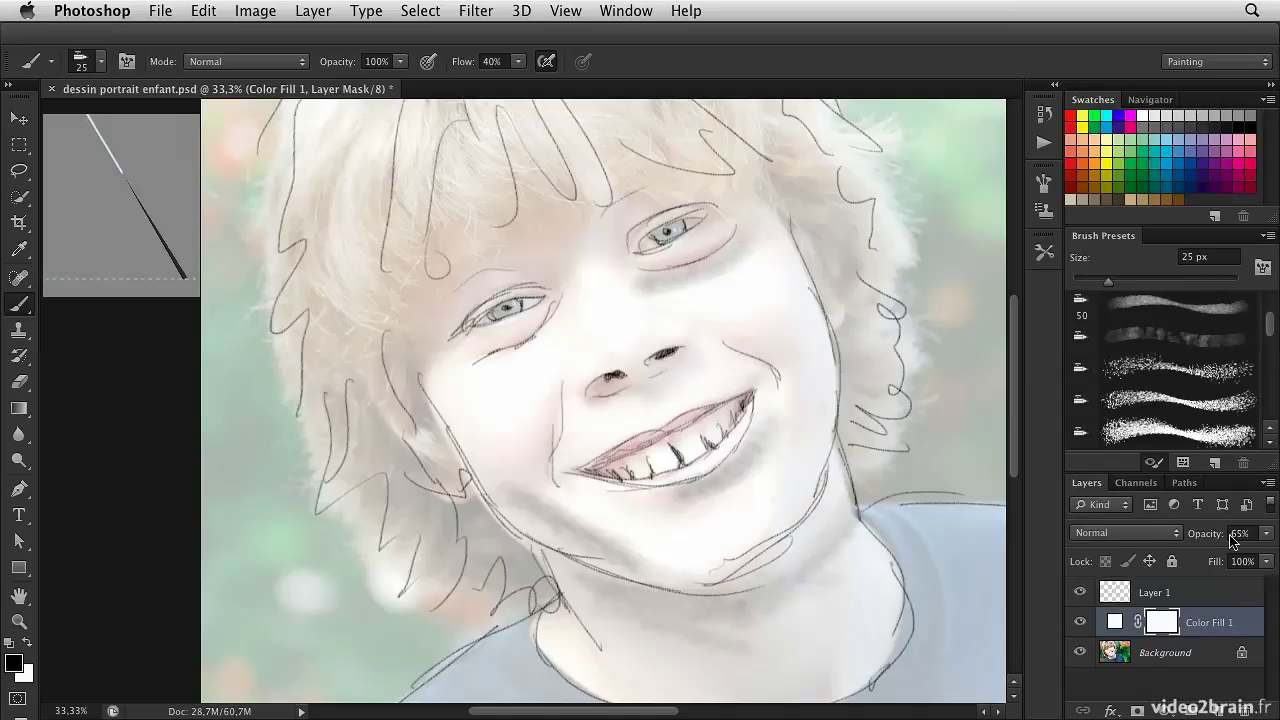
pyautogui.moveTo(1206, 543); pyautogui.dragTo(1245, 553)
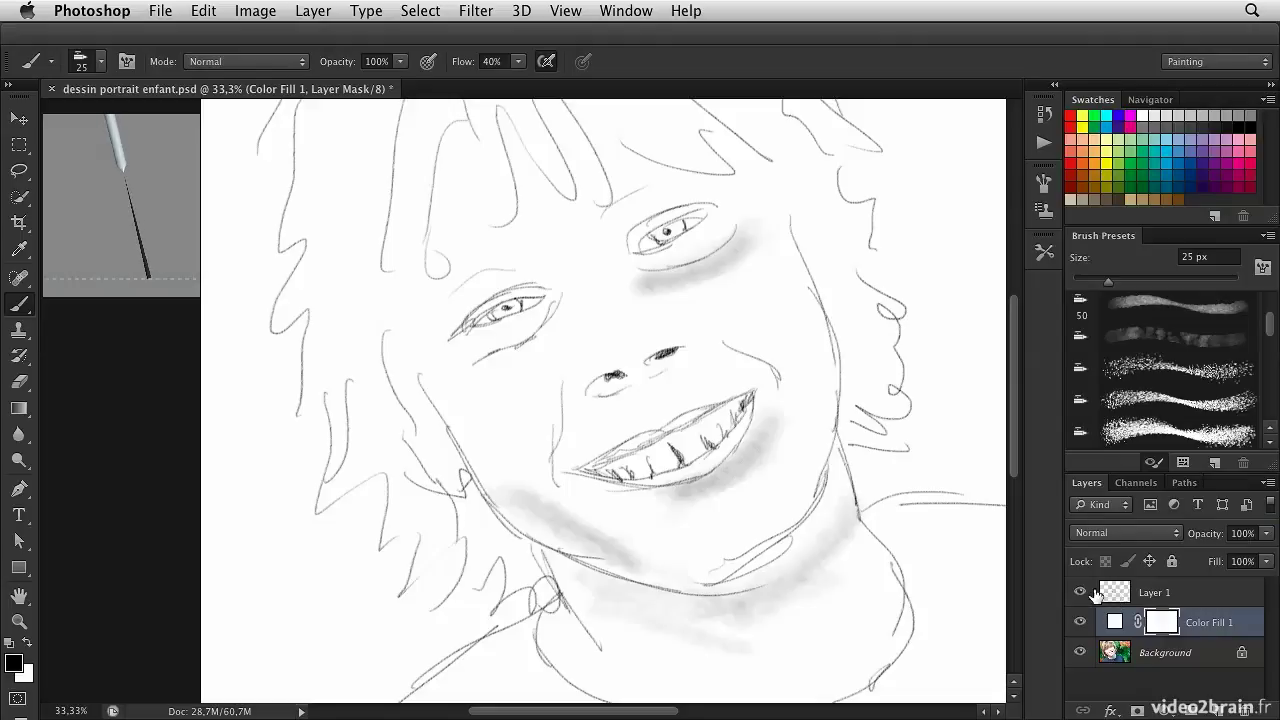
# - Hide Layer 1 and add a new empty layer above it
pyautogui.click(1080, 593)
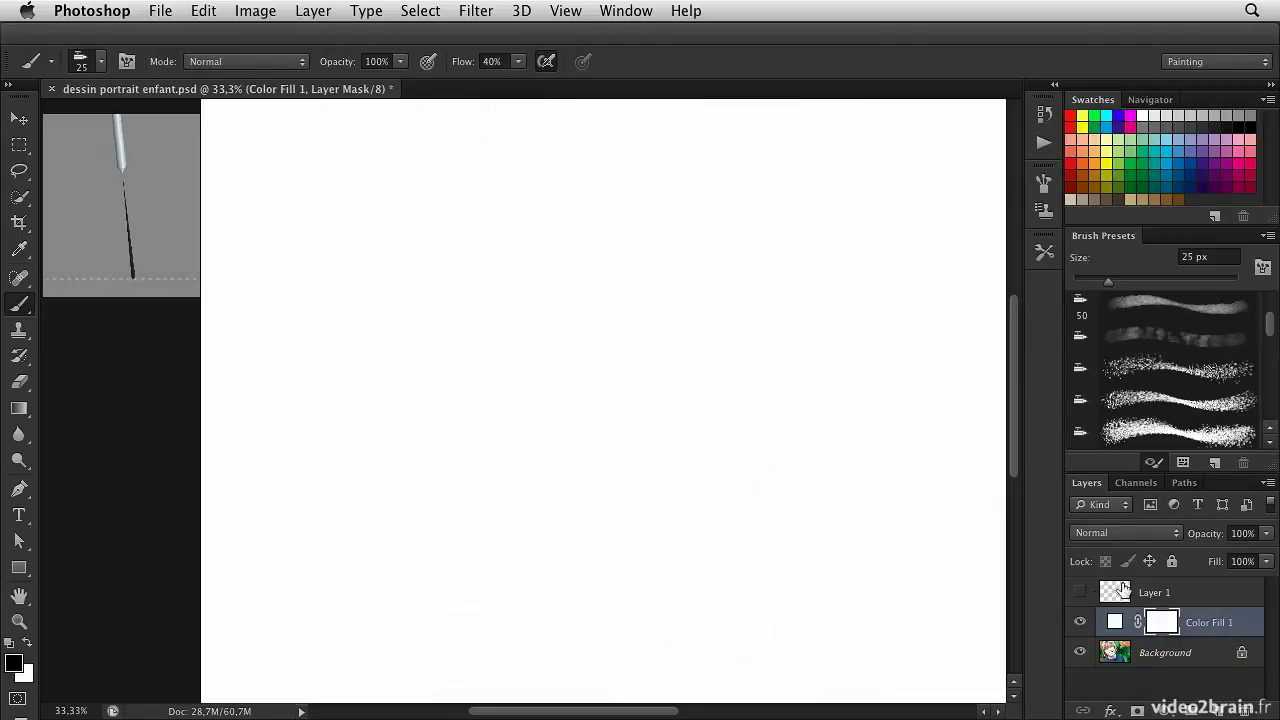
pyautogui.click(1140, 592)
pyautogui.click(1215, 711)
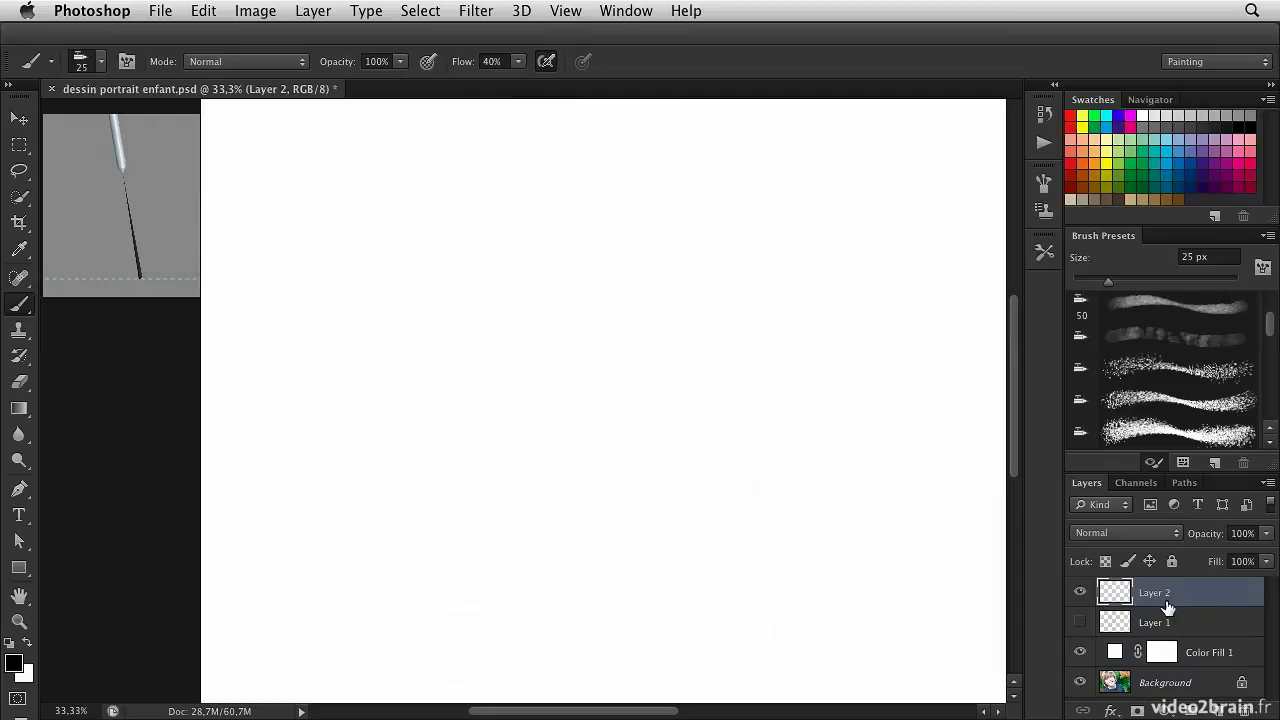
# - Play the recorded Action 1 from the Dessin set on Layer 2 with the "ombres" brush
pyautogui.click(1044, 142)
pyautogui.click(1044, 145)
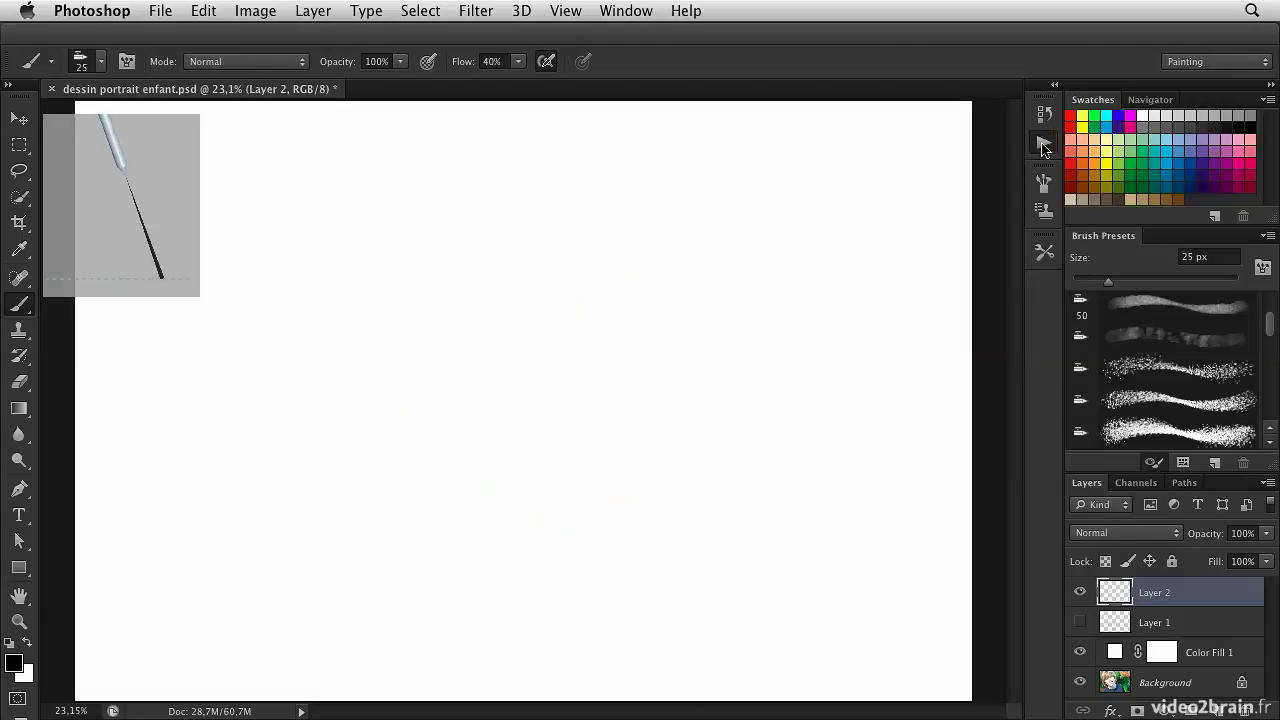
pyautogui.click(1043, 146)
pyautogui.moveTo(1013, 150); pyautogui.dragTo(1013, 110)
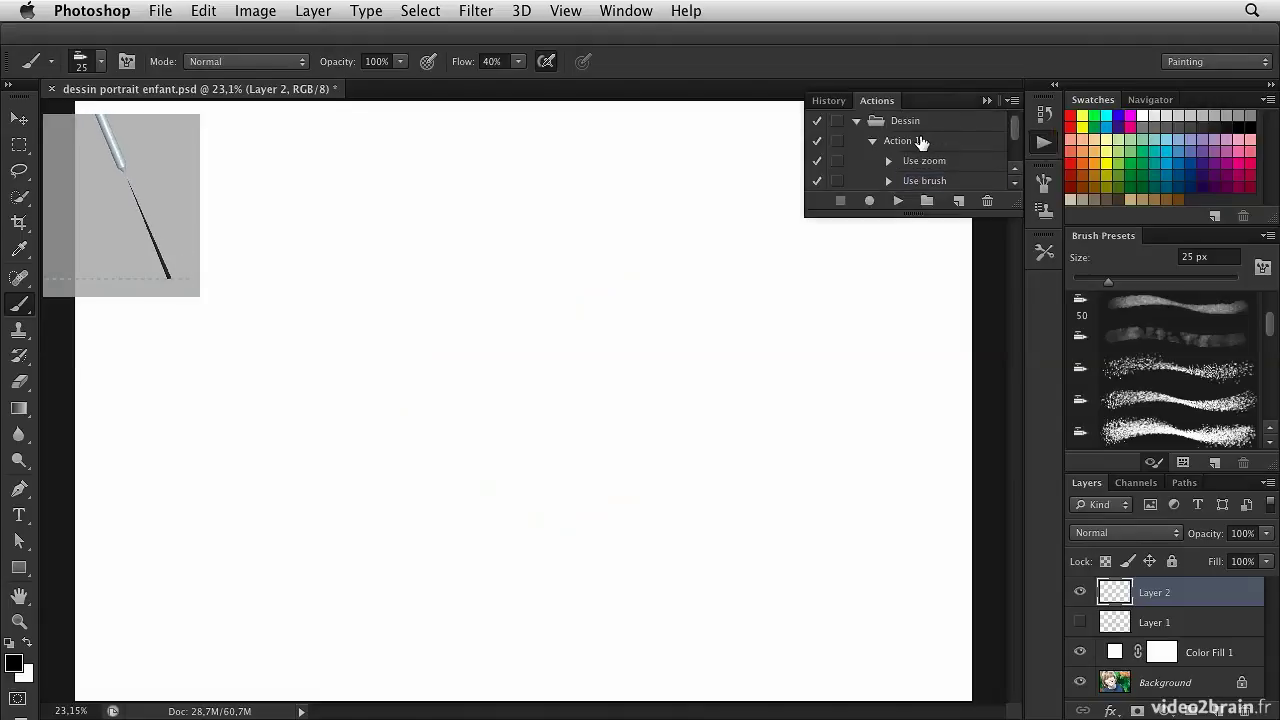
pyautogui.click(898, 200)
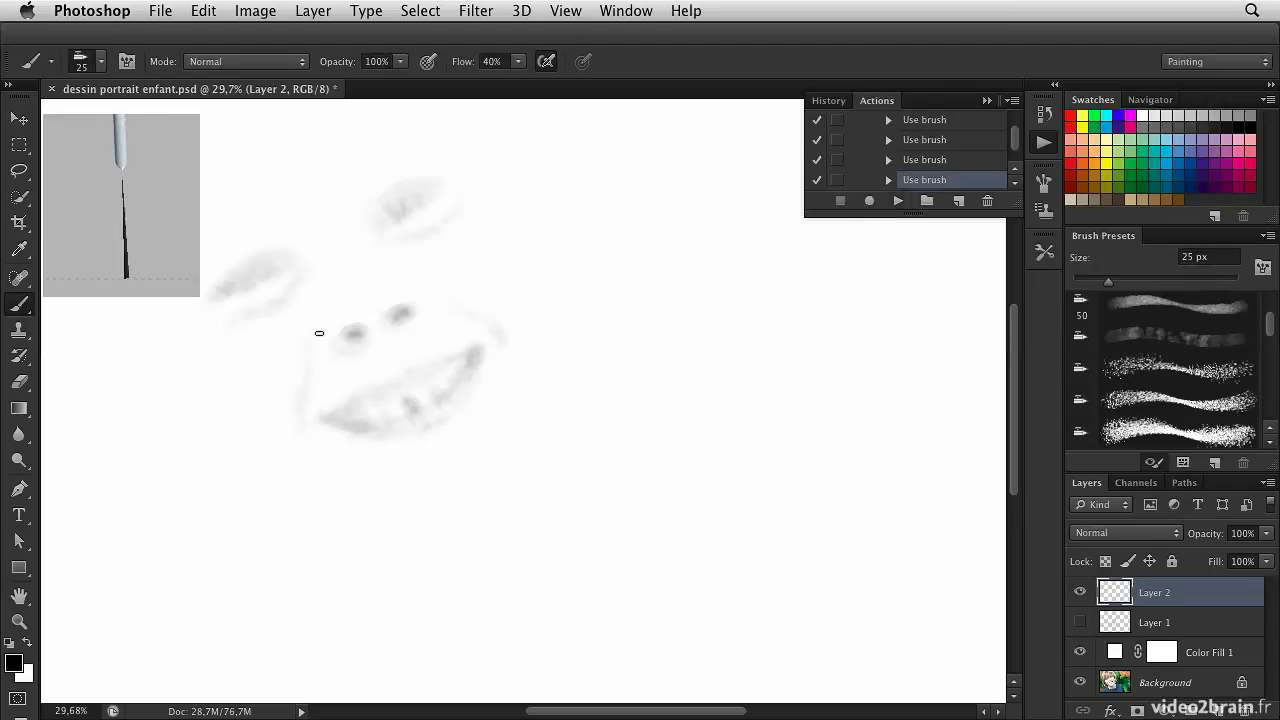
# - Add another new layer above Layer 2 and load the "dessin" brush tool preset
pyautogui.click(1215, 711)
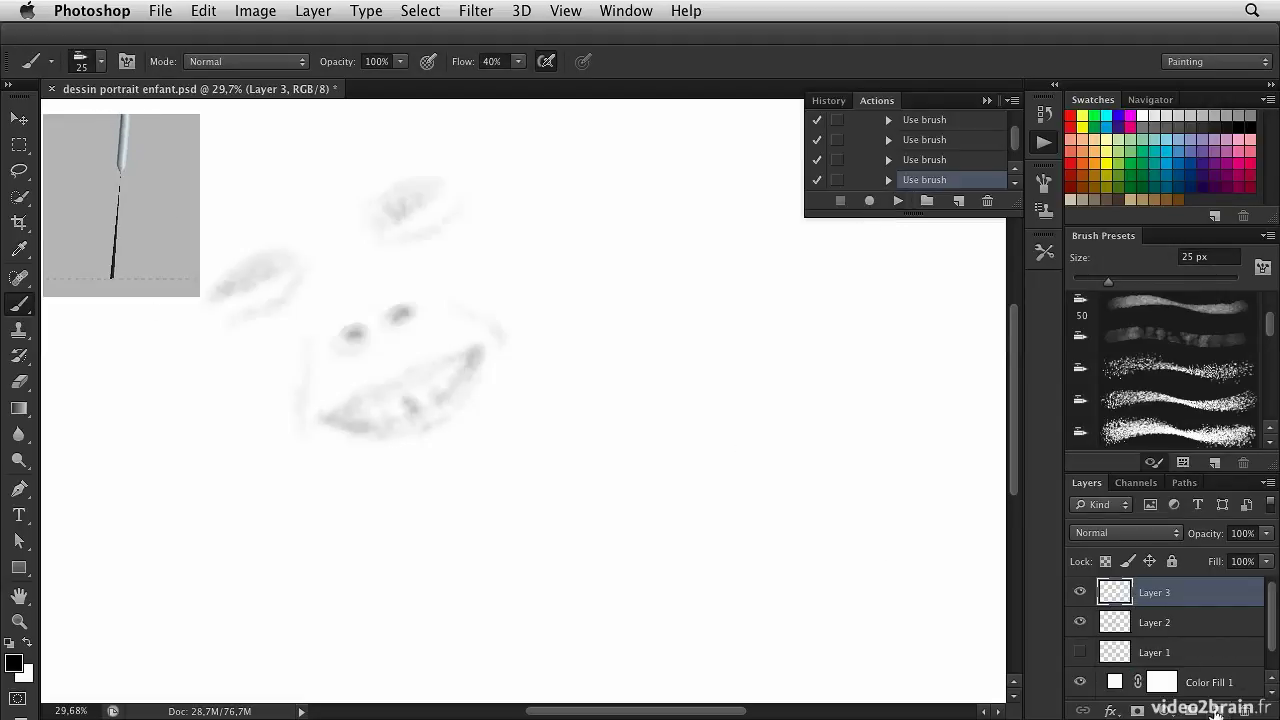
pyautogui.click(52, 62)
pyautogui.click(52, 218)
pyautogui.click(36, 63)
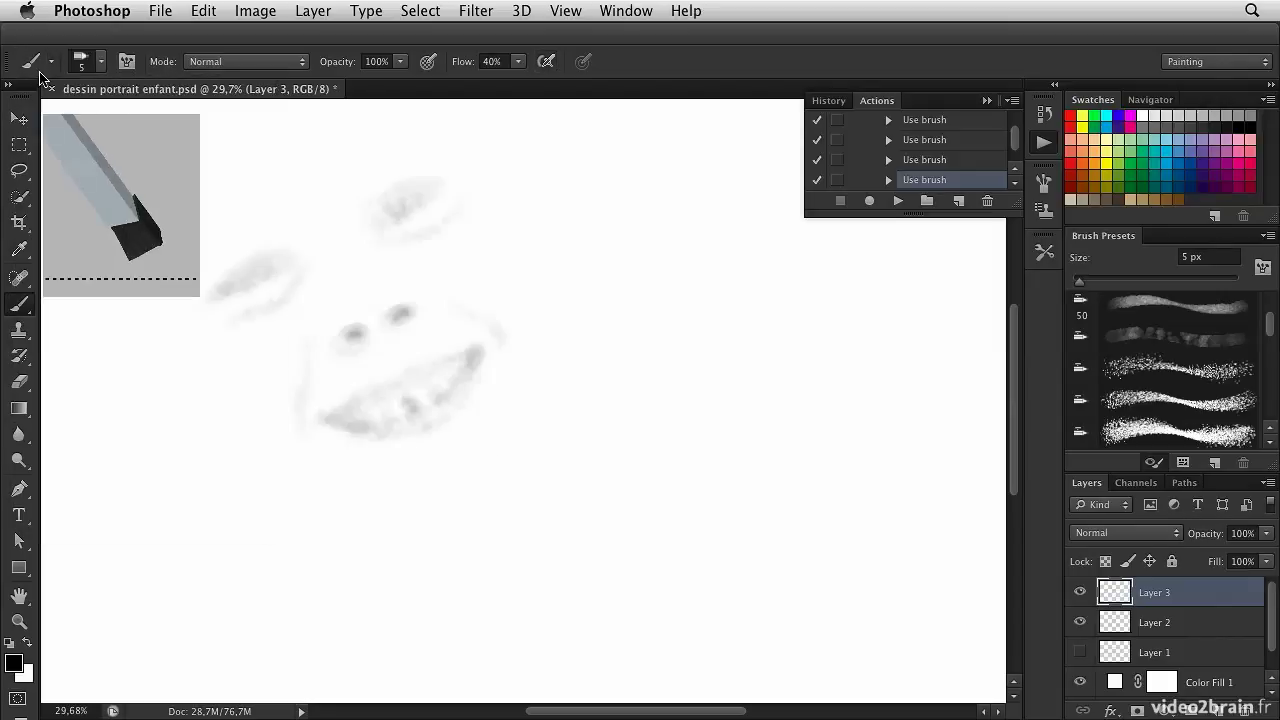
# - Replay Action 1 from the Dessin set on Layer 3 with the "dessin" brush
pyautogui.scroll(3, 960, 150)
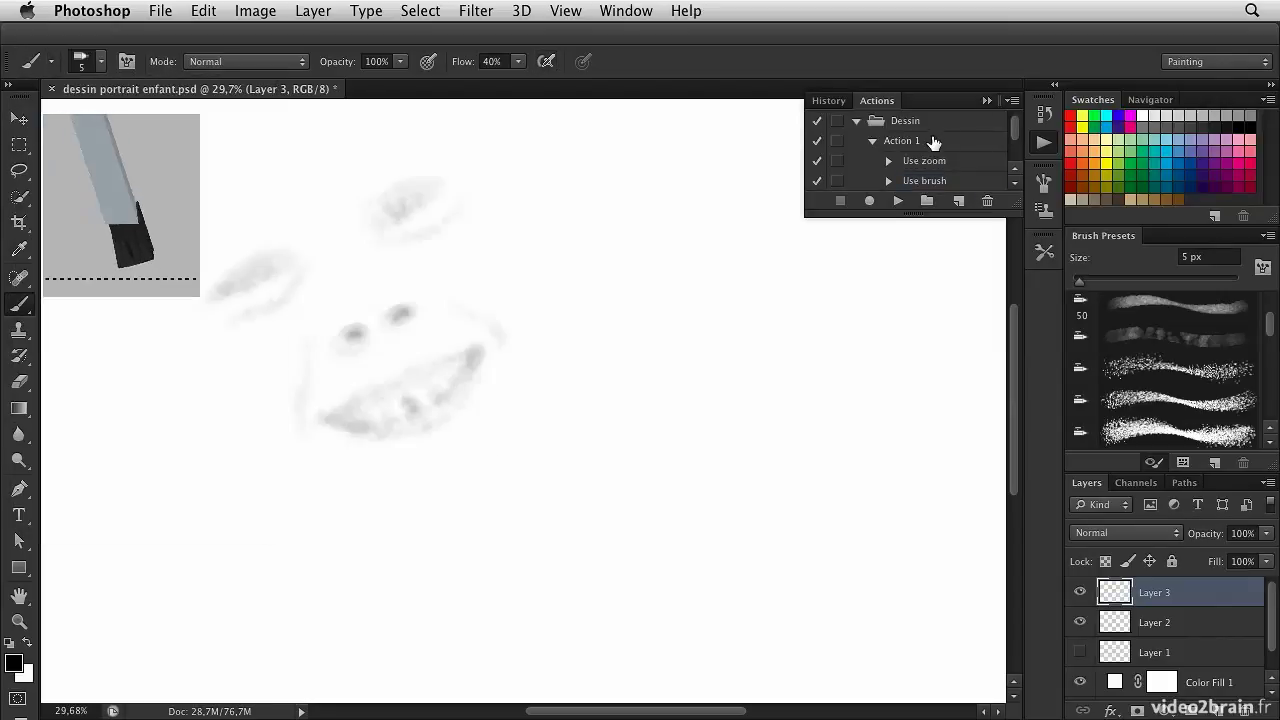
pyautogui.click(940, 141)
pyautogui.click(898, 200)
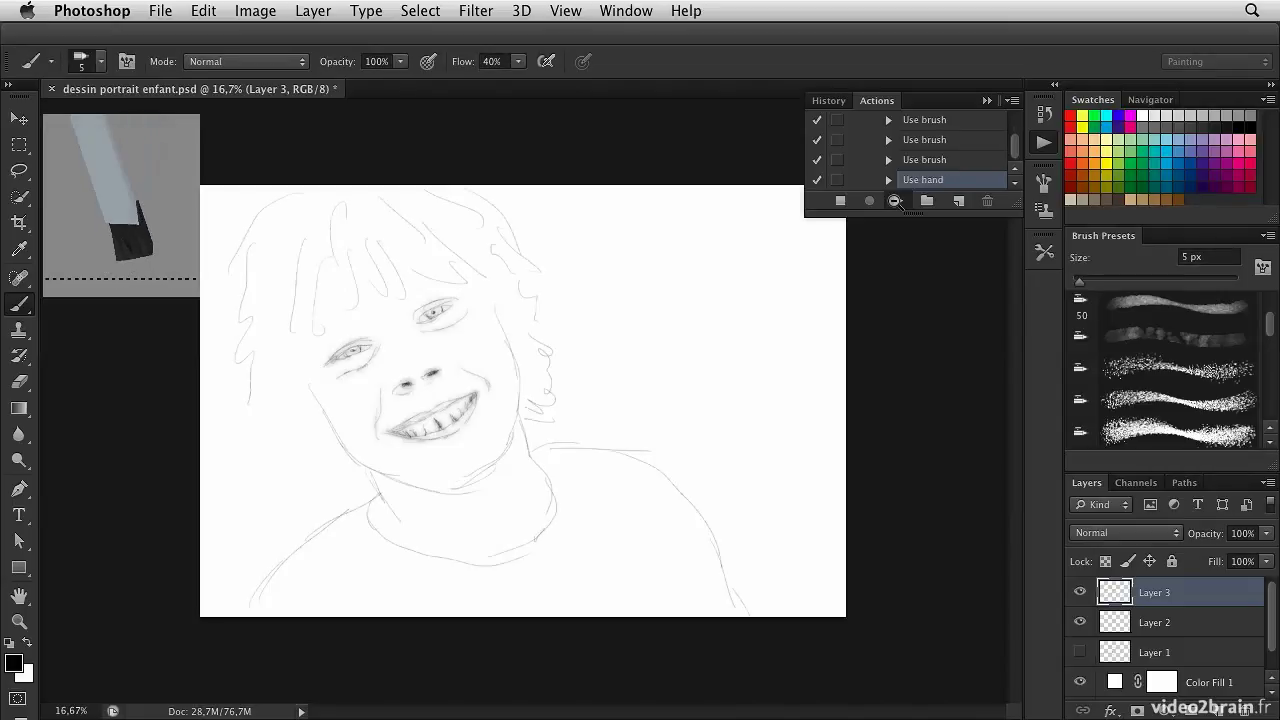
pyautogui.click(897, 201)
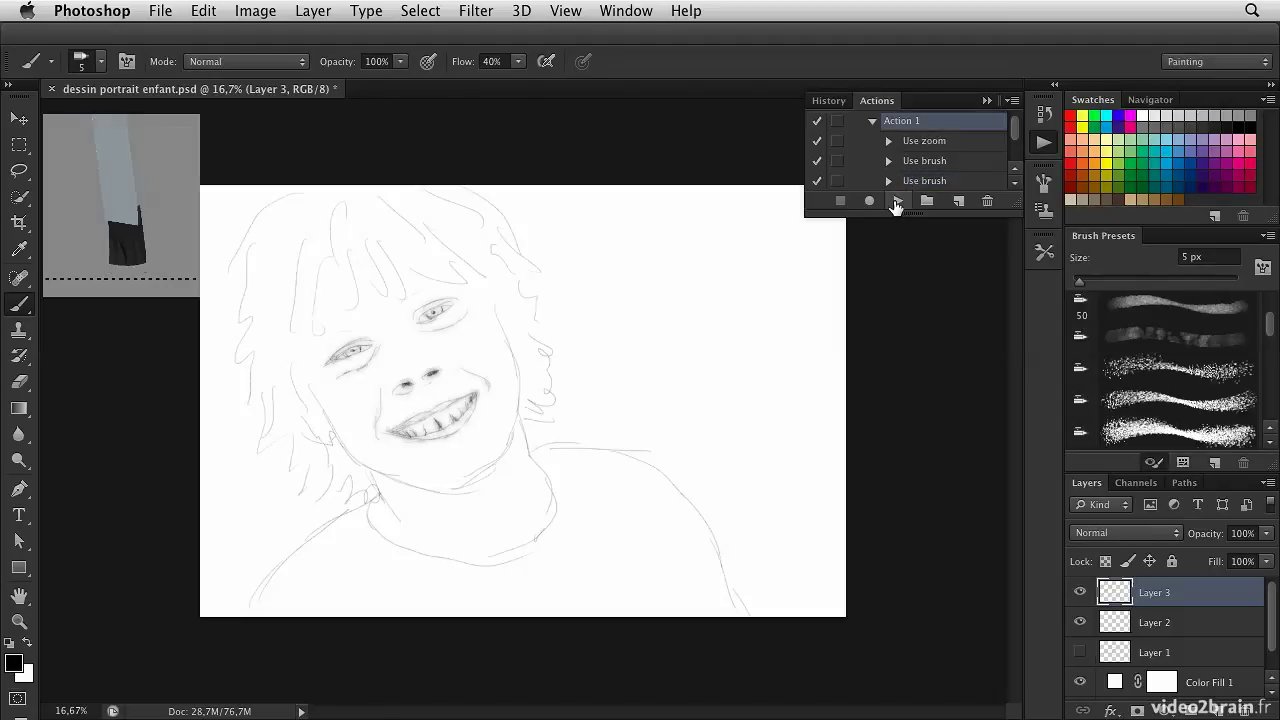